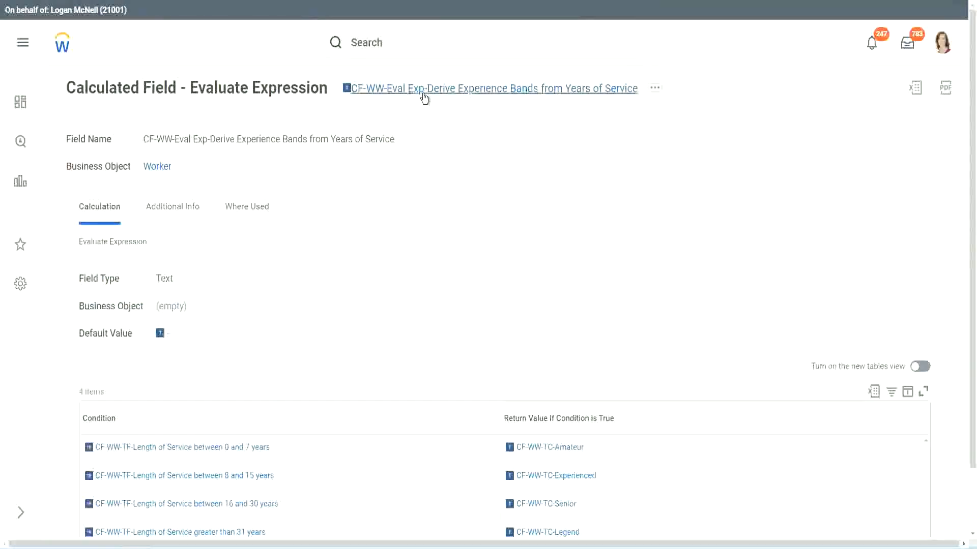
right_click(422, 91)
left_click(460, 152)
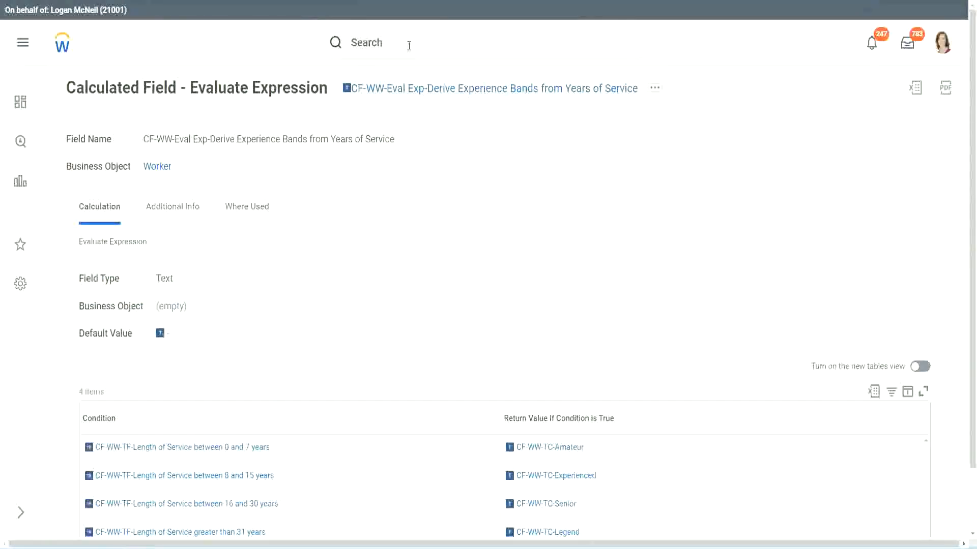
left_click(409, 46)
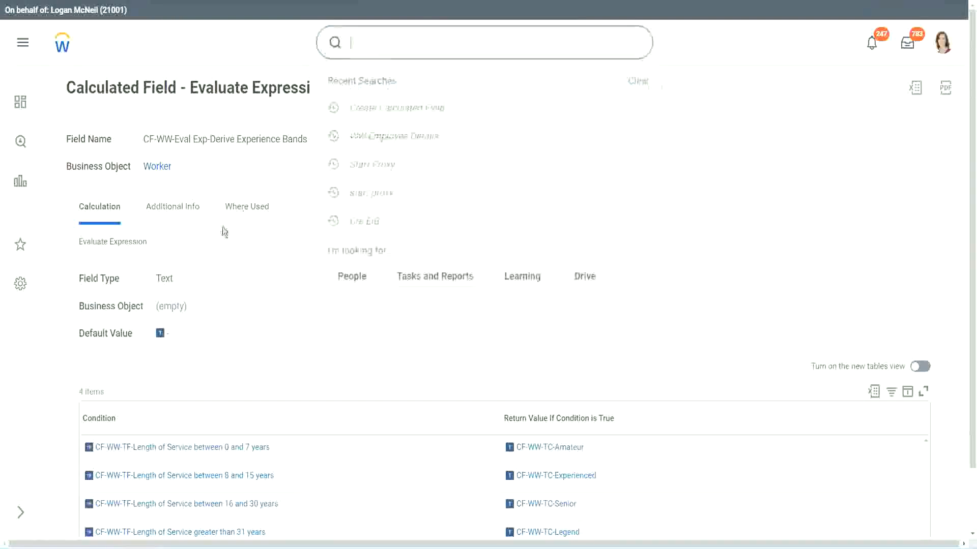
left_click(691, 118)
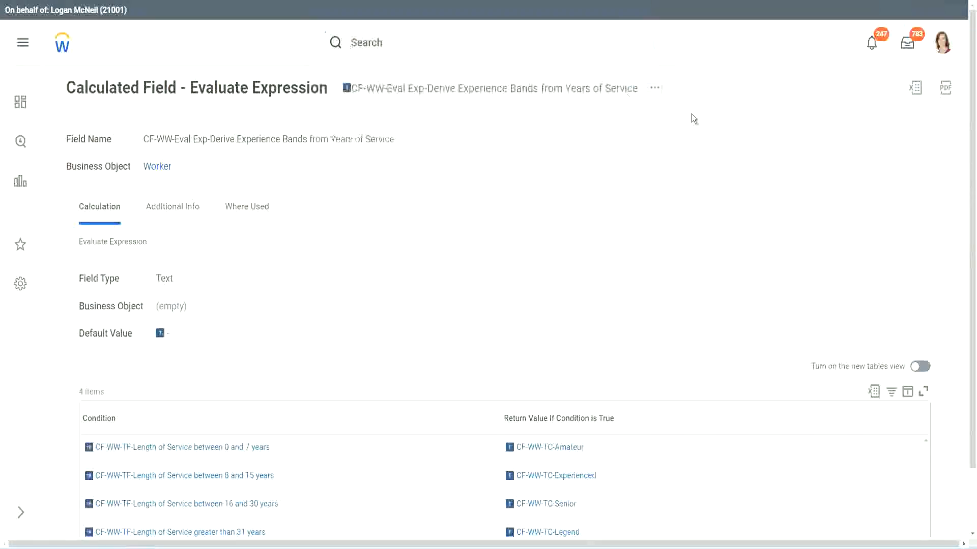
- Search for "create calc field" and open the Create Calculated Field task
left_click(386, 39)
type("create calc")
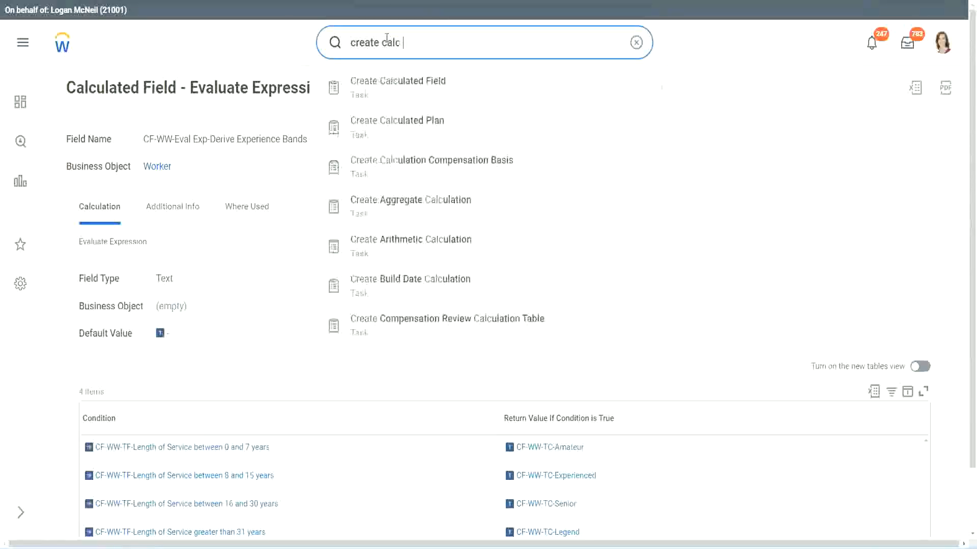
type(" field")
left_click(407, 94)
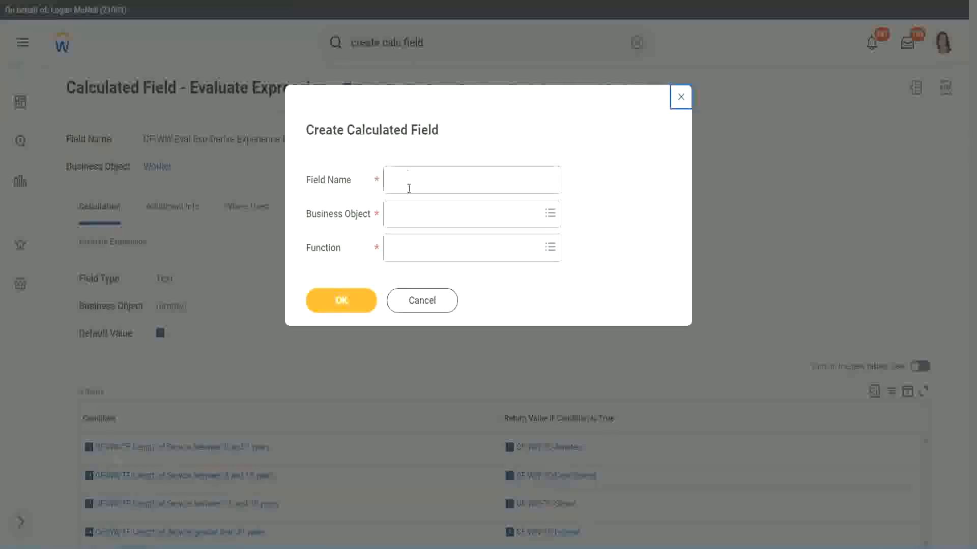
- Name the new calculated field "CF-WW-LRB-Identify Experience Bands from years of Service"
left_click(409, 186)
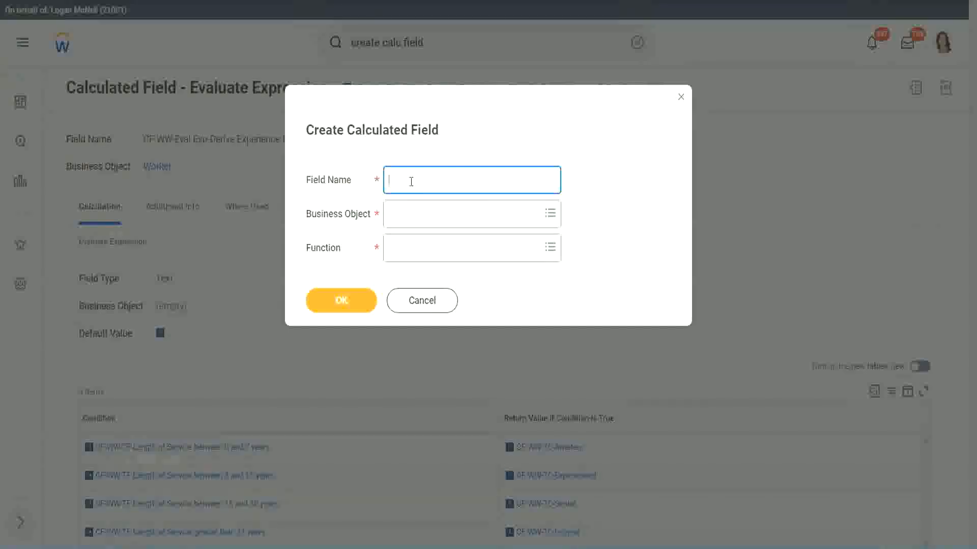
type("CF-WW-LRB-Identify Experiende")
key("BackSpace")
key("BackSpace")
type("ce ")
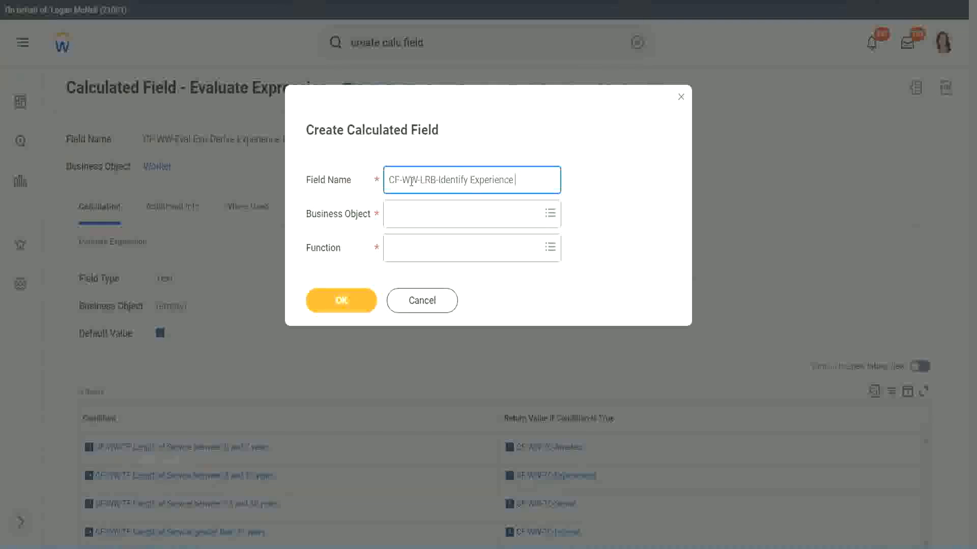
type("Bands Irom")
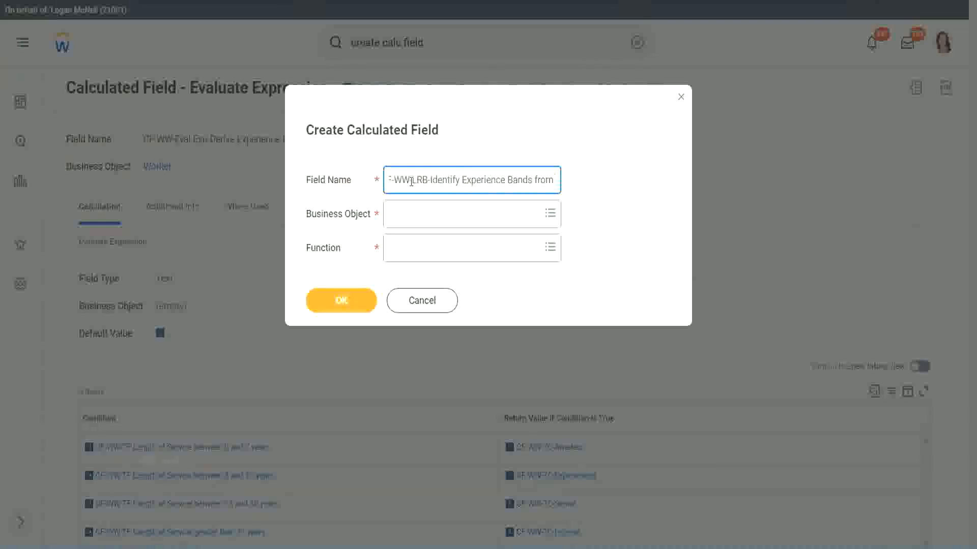
type(" years of Service")
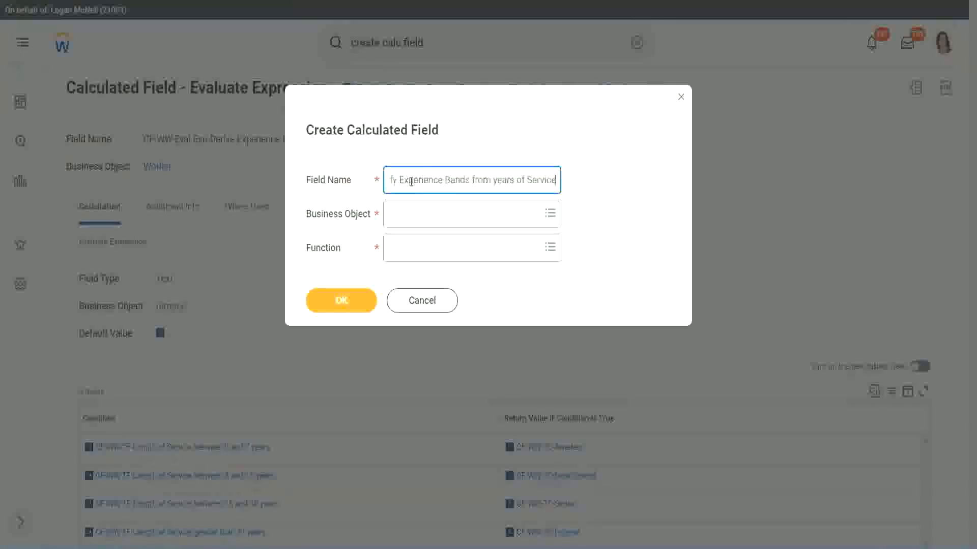
- Set the calculated field's business object to Worker and its function to Lookup Range Band, and confirm the creation dialog
key("Tab")
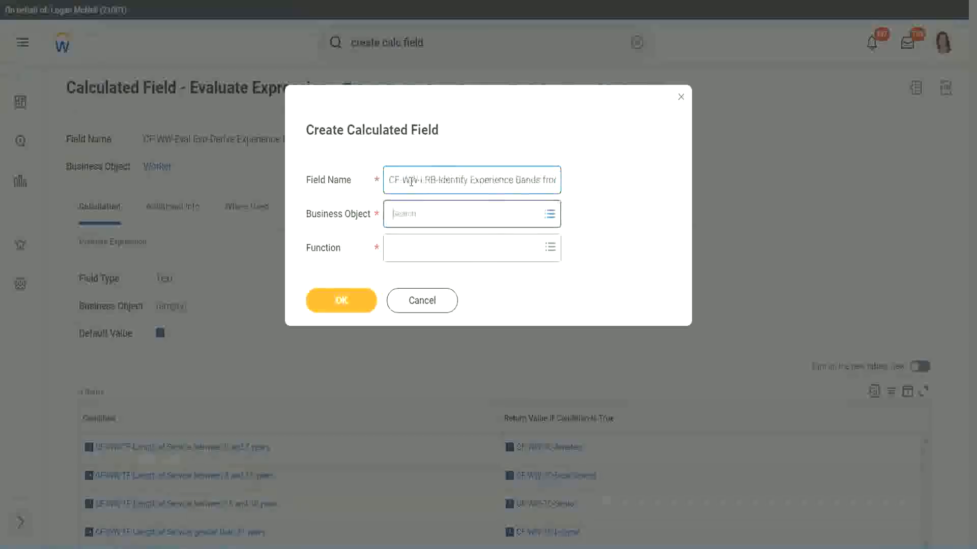
type("wor")
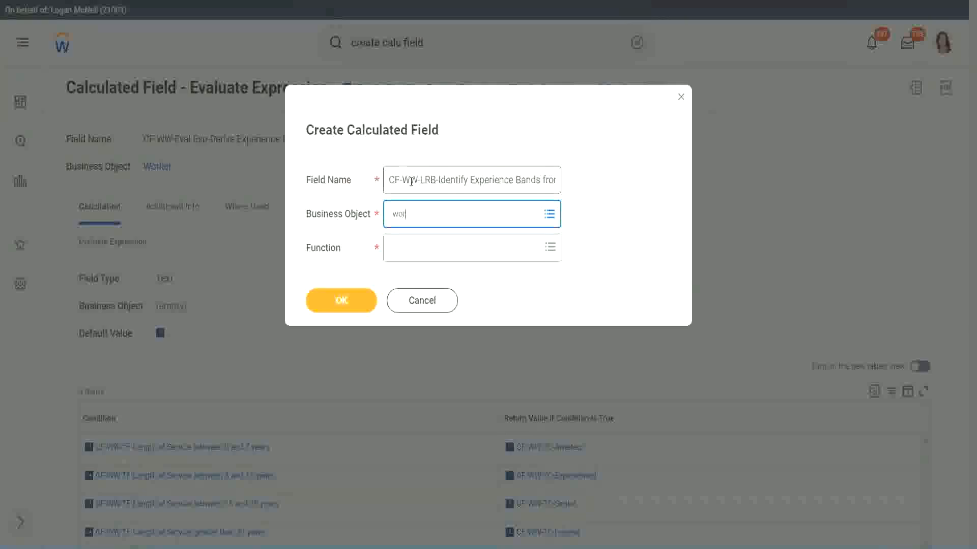
type("ker")
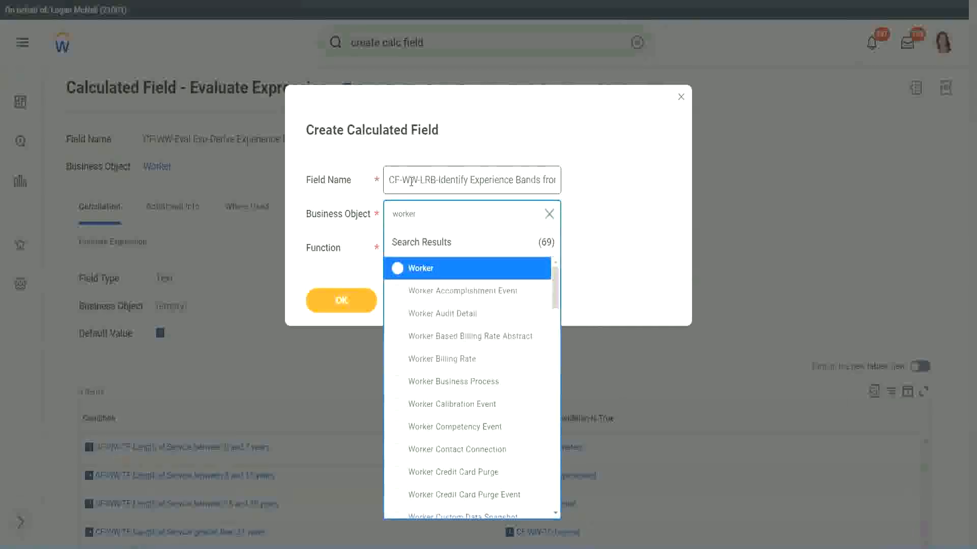
key("Return")
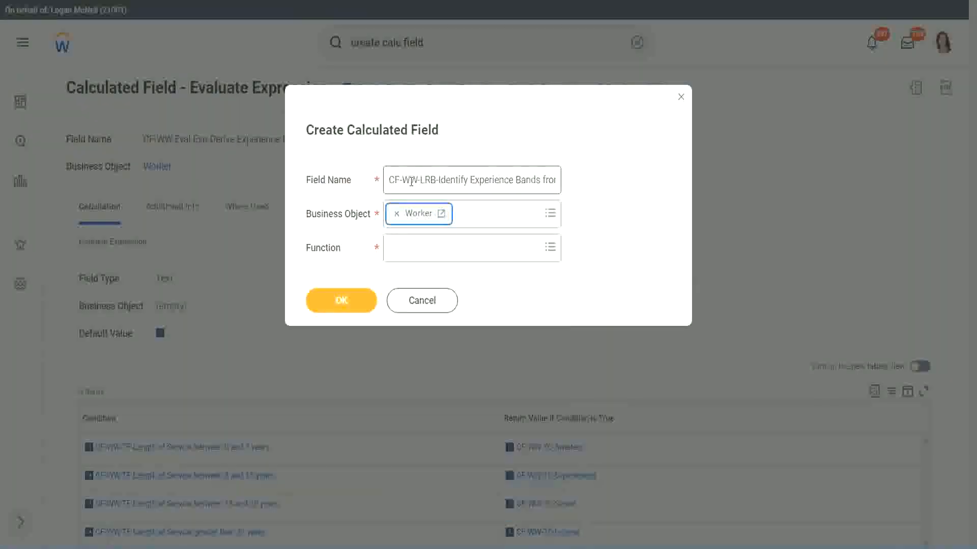
key("Tab")
type("loo")
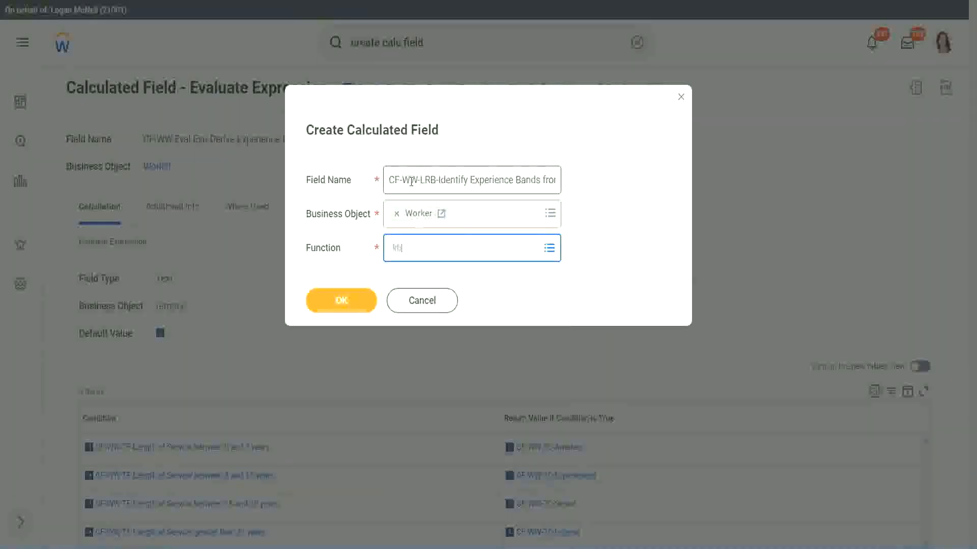
key("Return")
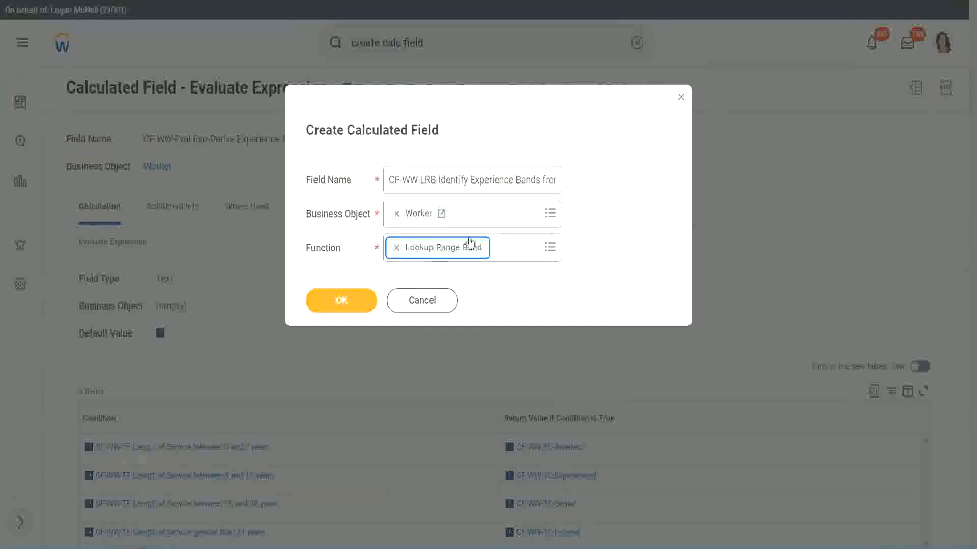
left_click(349, 301)
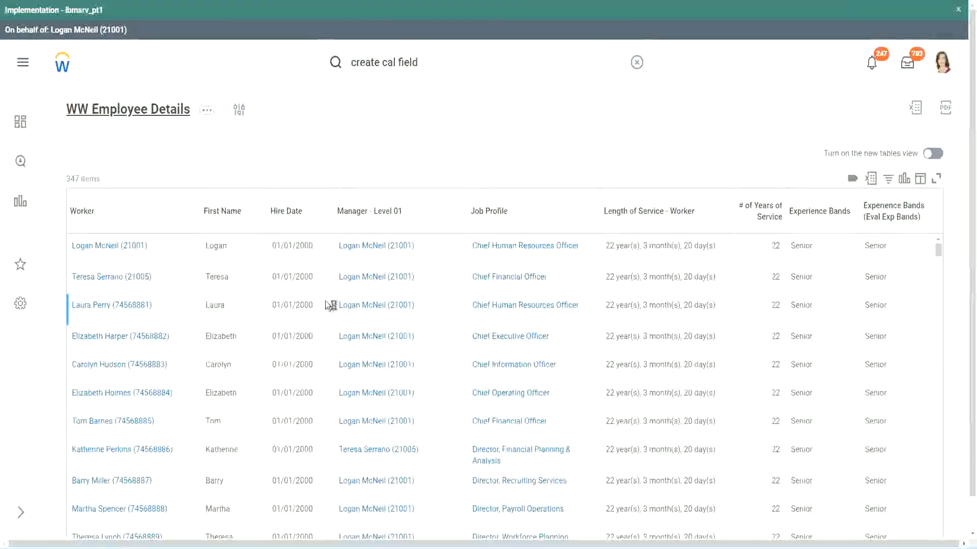
- Copy the field name "CF-WW-Convert Text To Number-Number of Years from Length of Service" from the employee report's columns and use it as the Source Field
scroll(322, 334, "down", 5)
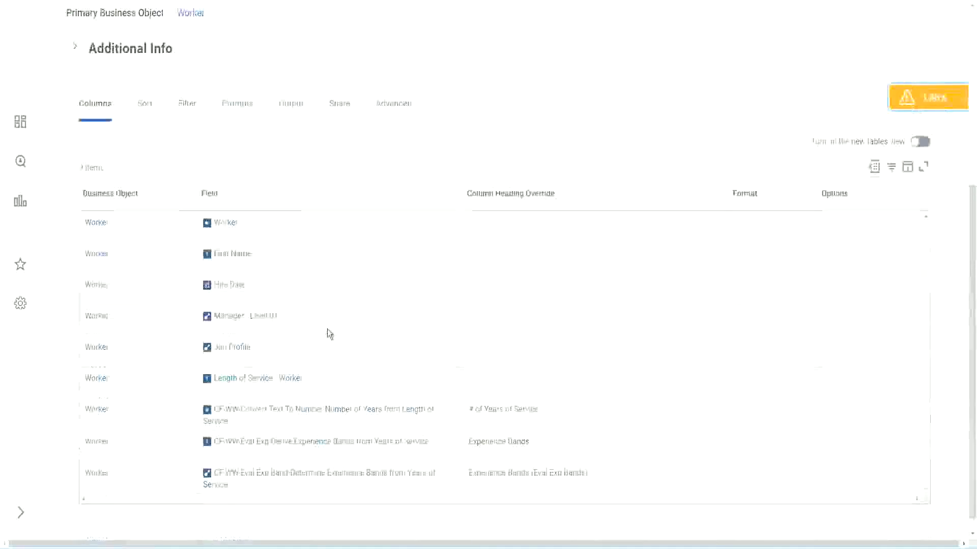
right_click(308, 396)
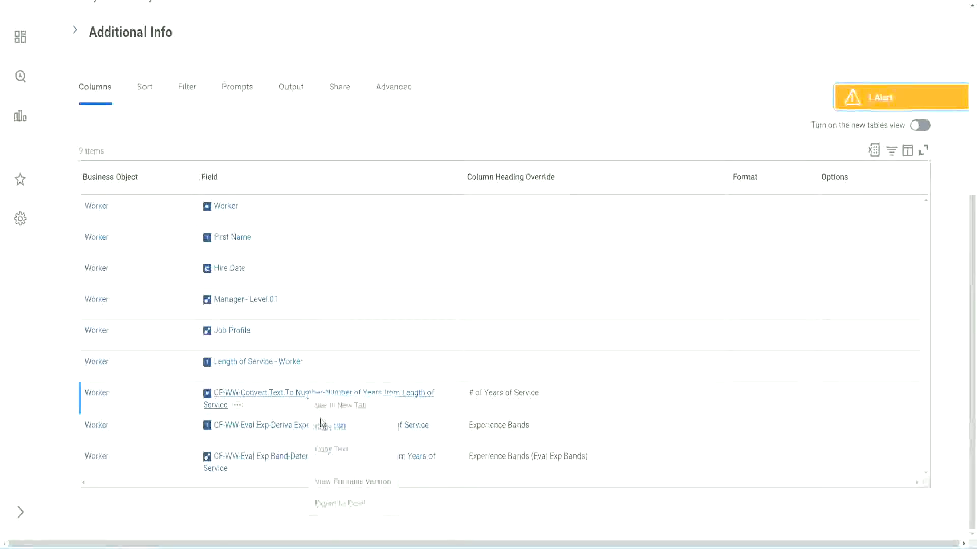
left_click(335, 454)
key("ctrl+Tab")
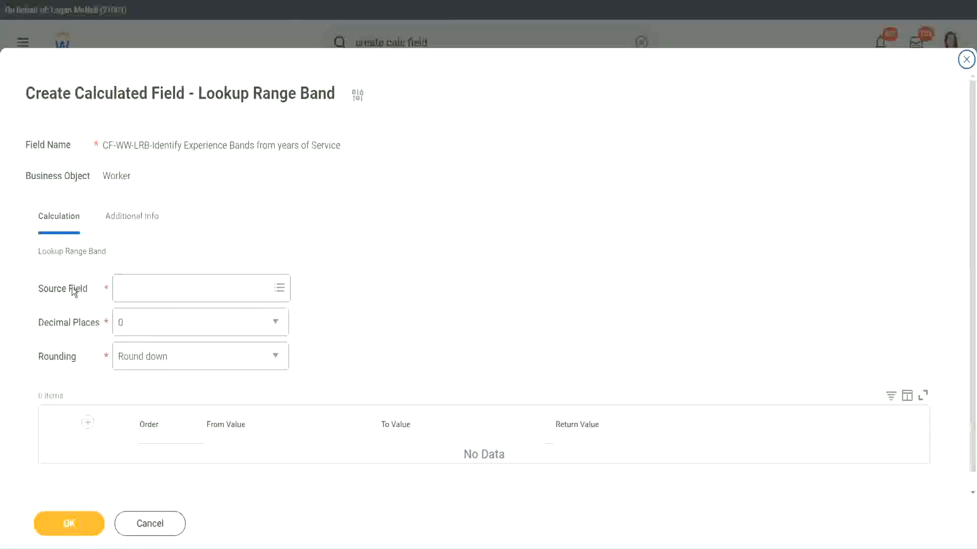
left_click(152, 290)
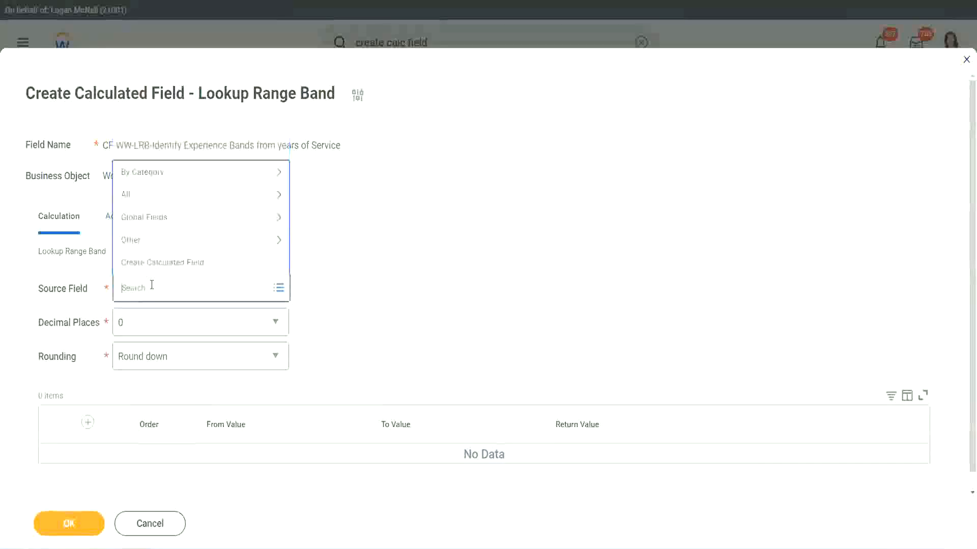
key("ctrl+v")
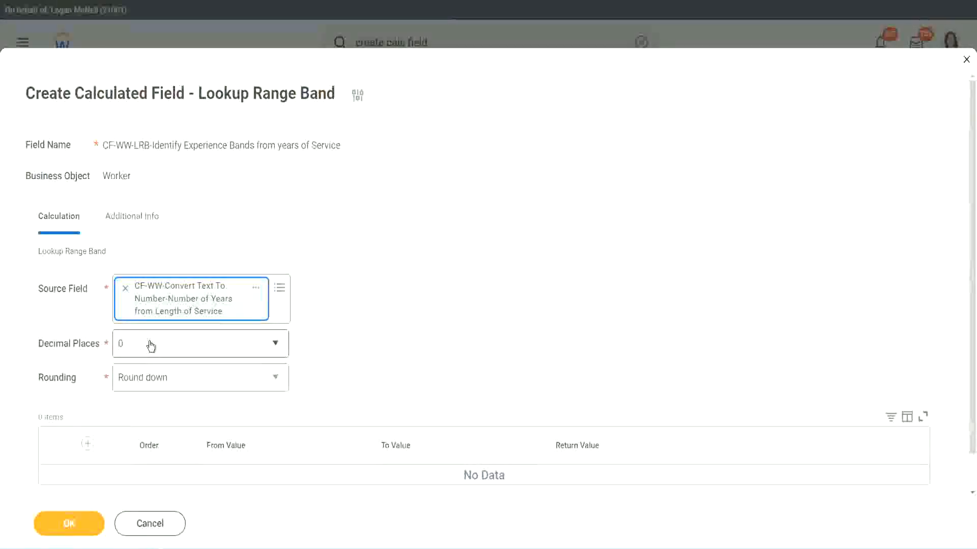
- Review the decimal places and rounding choices, keep 0 decimal places and set the rounding to Round
left_click(191, 349)
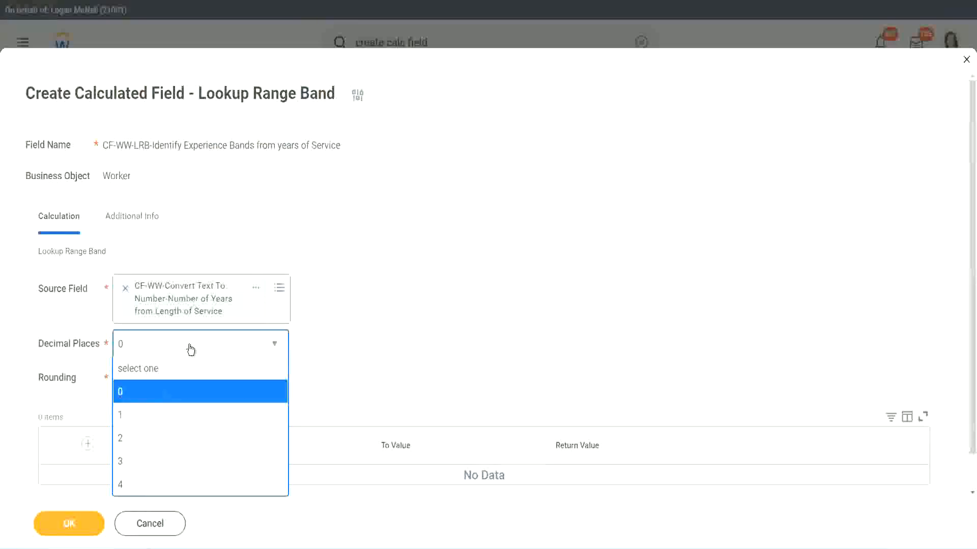
left_click(380, 334)
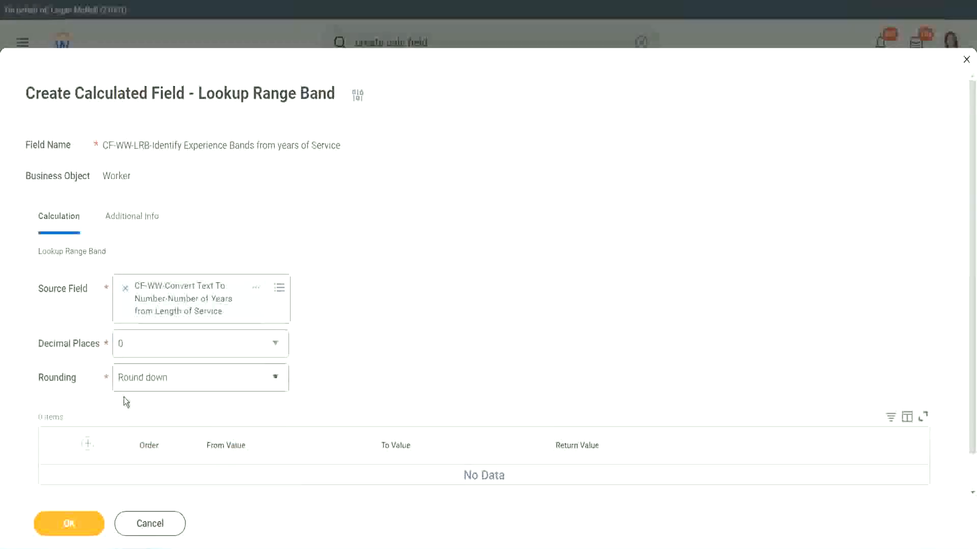
left_click(157, 381)
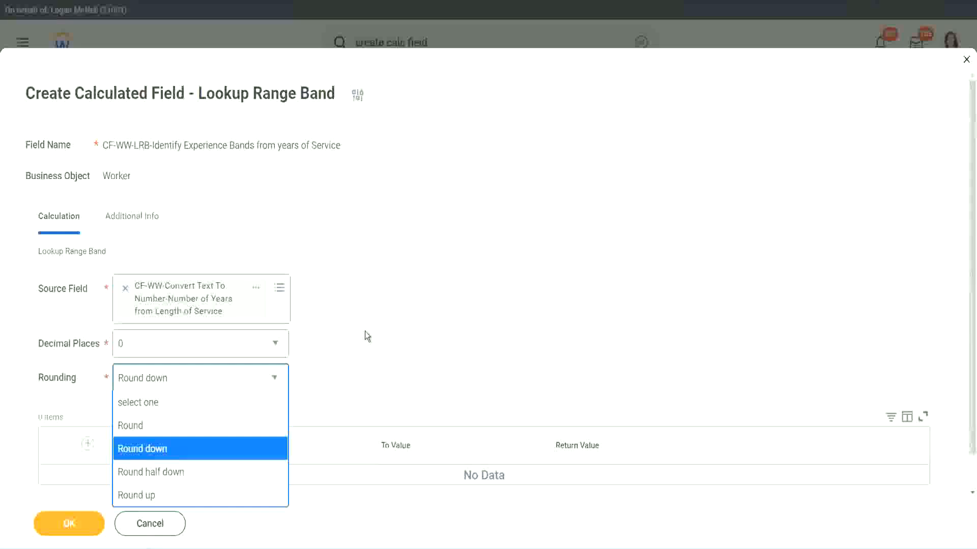
left_click(343, 374)
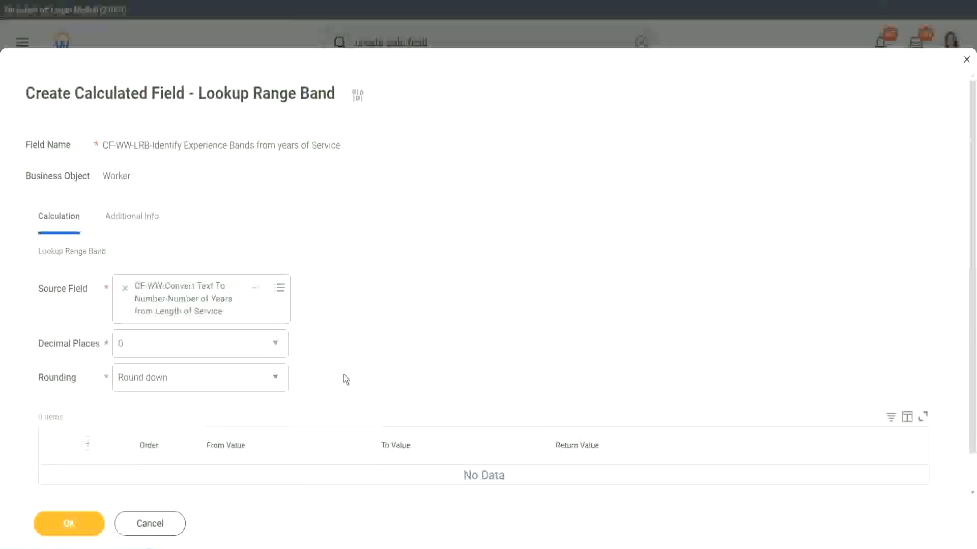
left_click(166, 382)
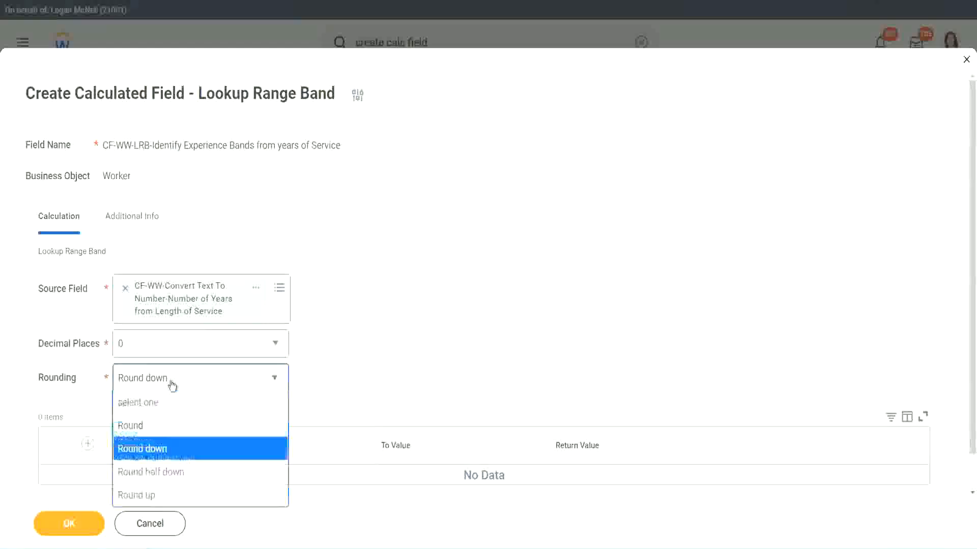
left_click(162, 427)
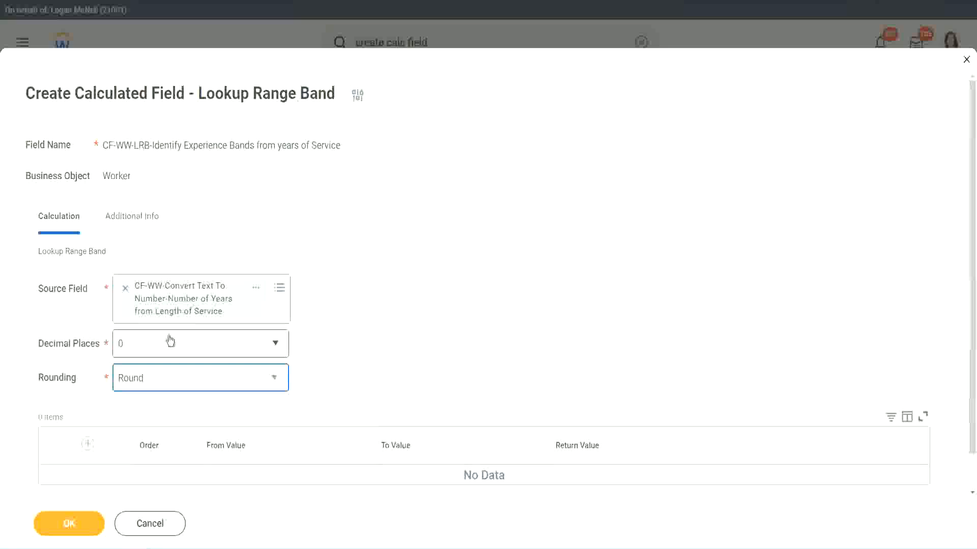
- Add a range band row from 0 to 7 with the return value Amateur
left_click(90, 444)
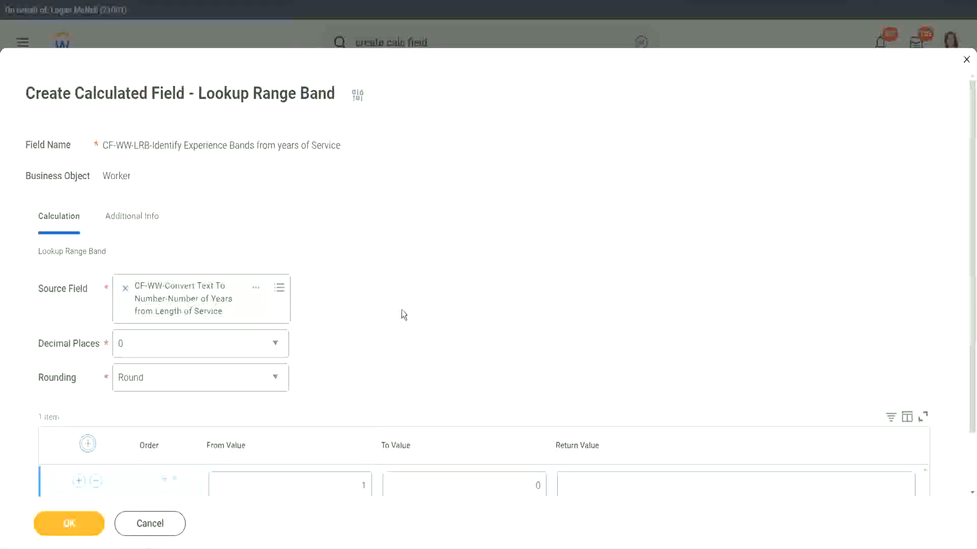
scroll(404, 311, "down", 1)
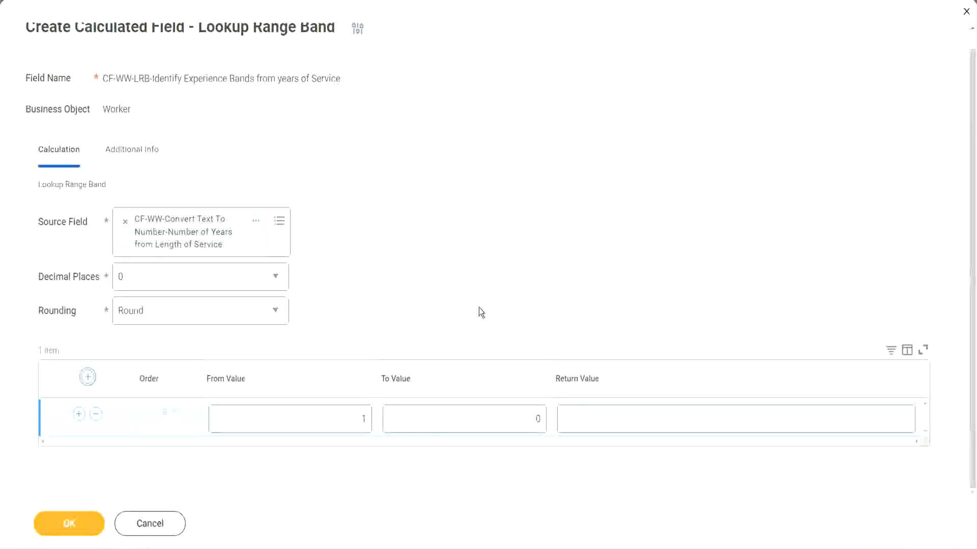
double_click(356, 423)
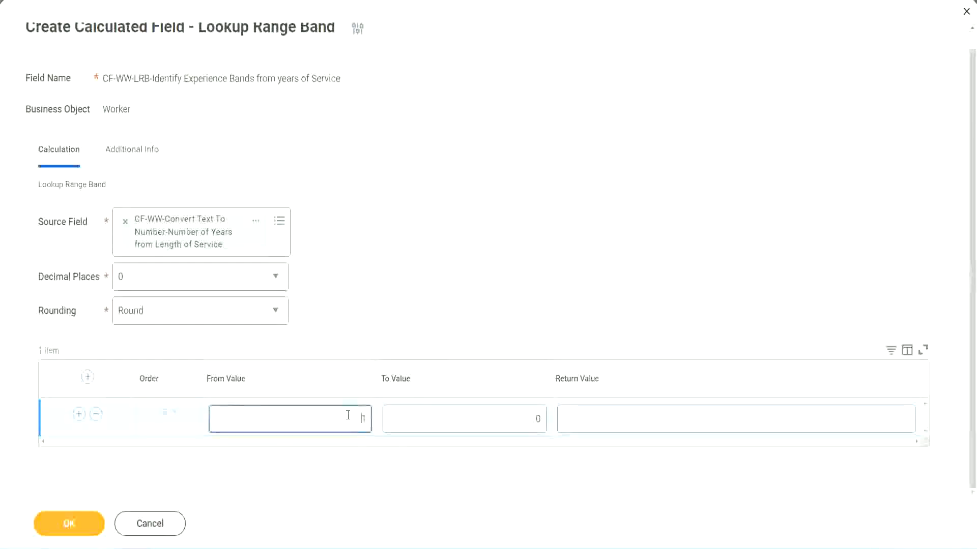
type("0")
key("Tab")
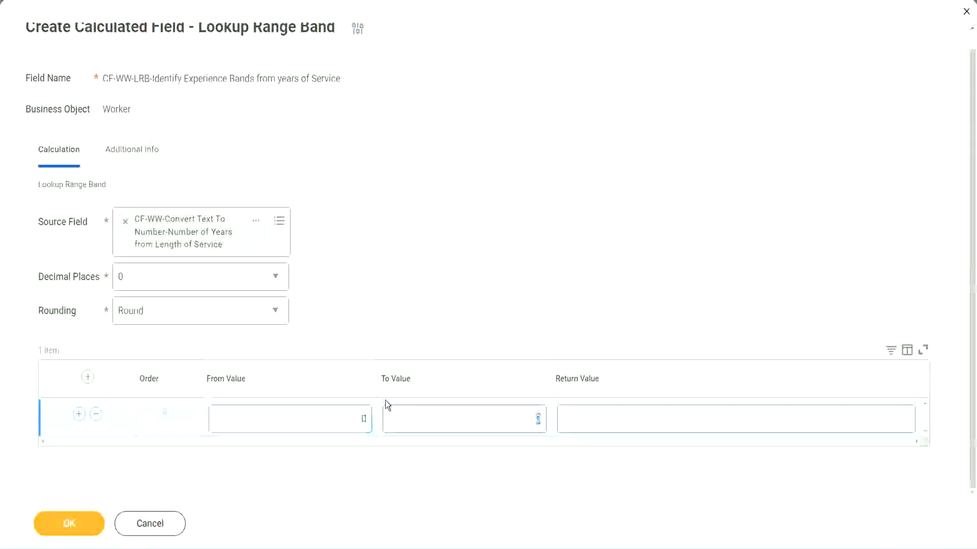
type("7")
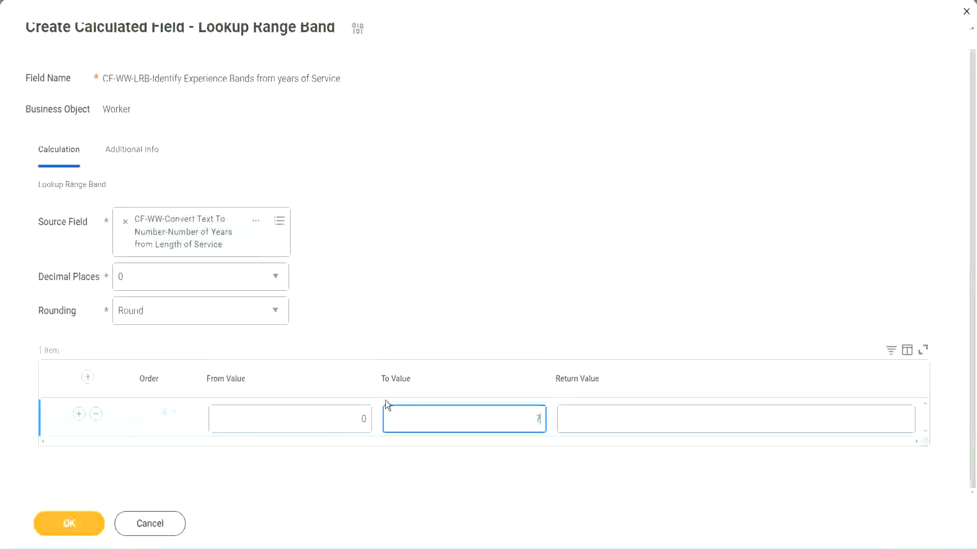
key("Tab")
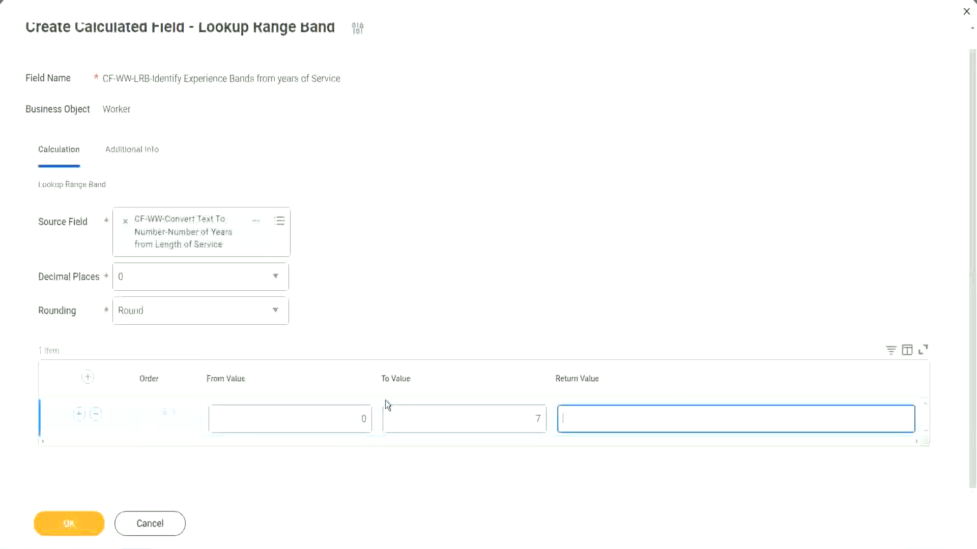
type("Amateur")
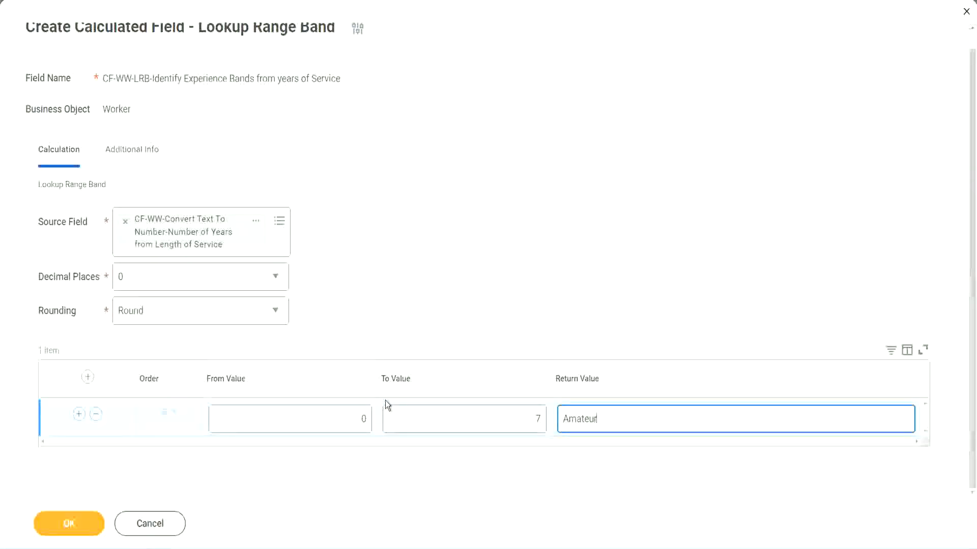
left_click(339, 422)
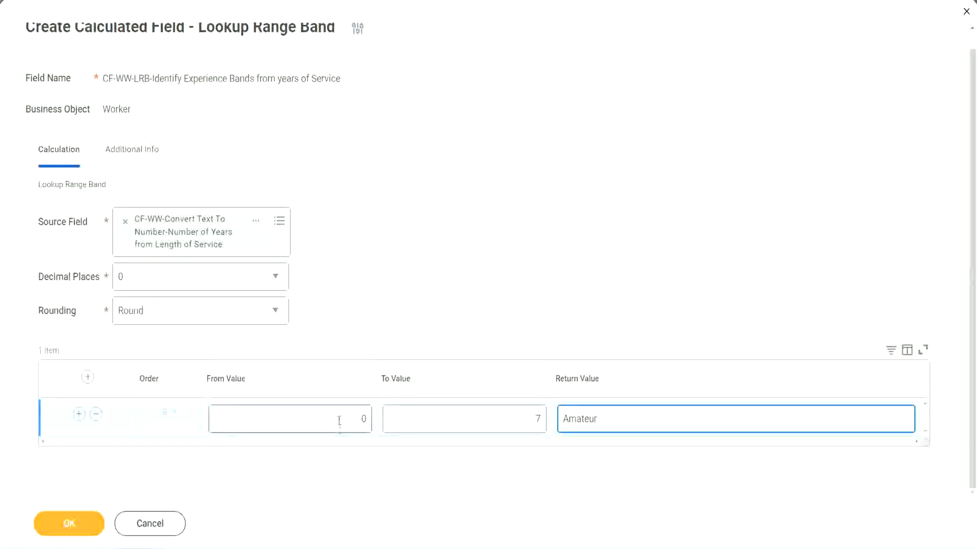
- Add a second range band row from 8 to 15 with the return value Experienced
left_click(528, 412)
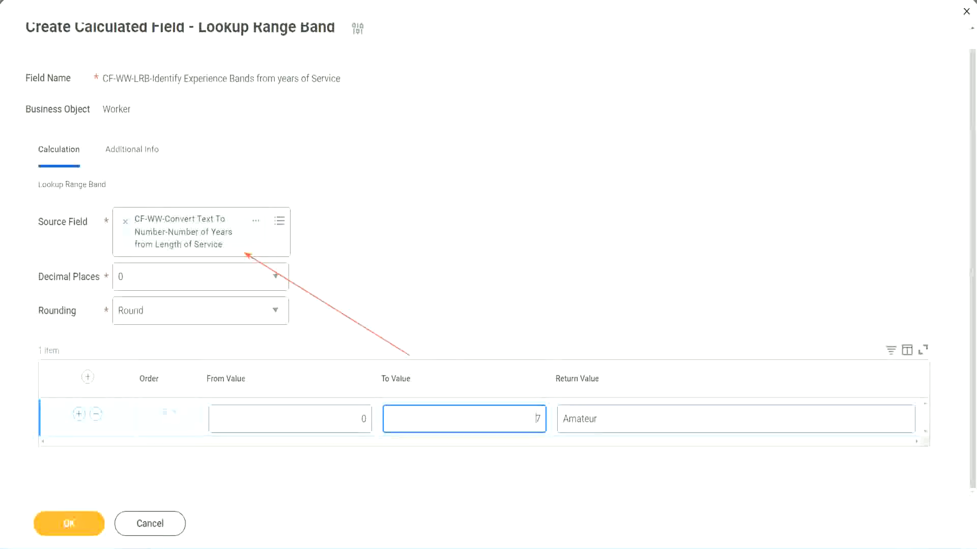
left_click(78, 414)
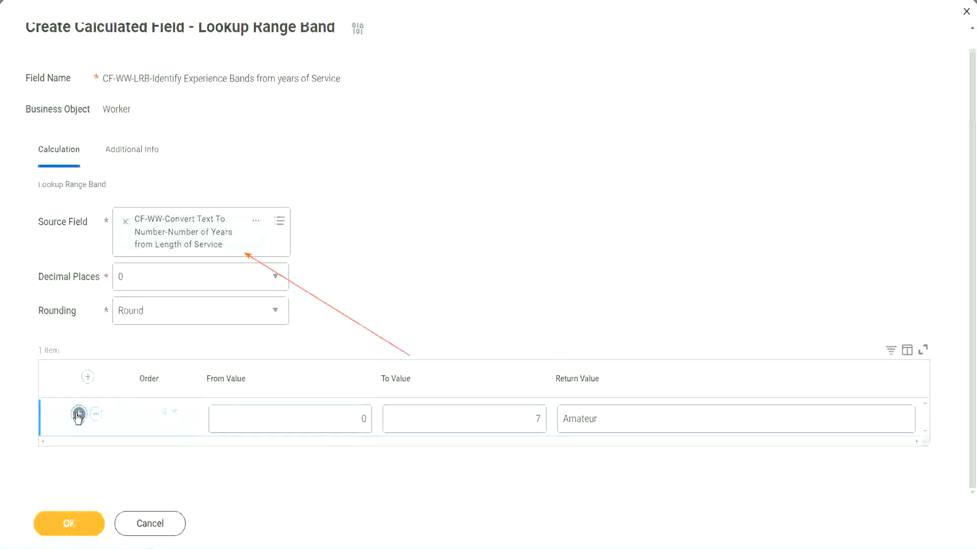
left_click(370, 457)
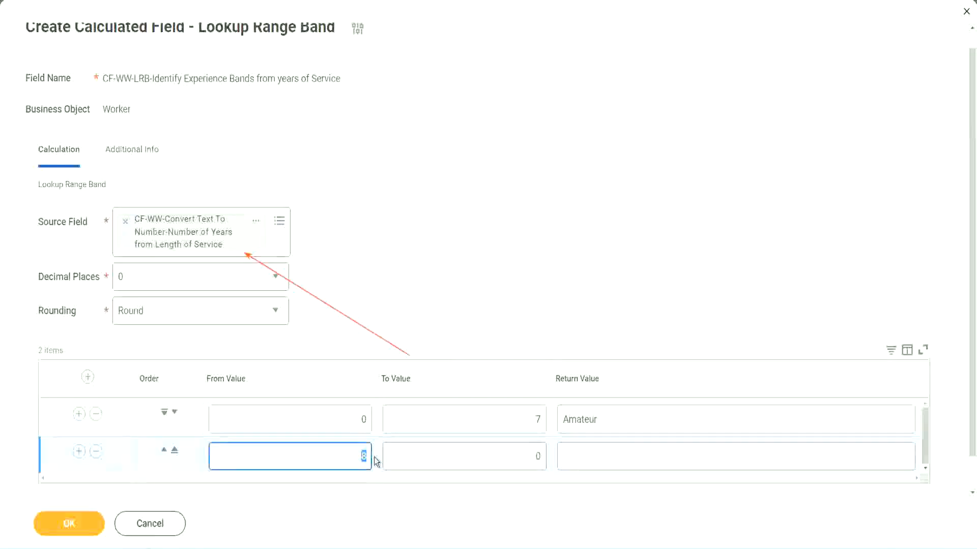
left_click(351, 420)
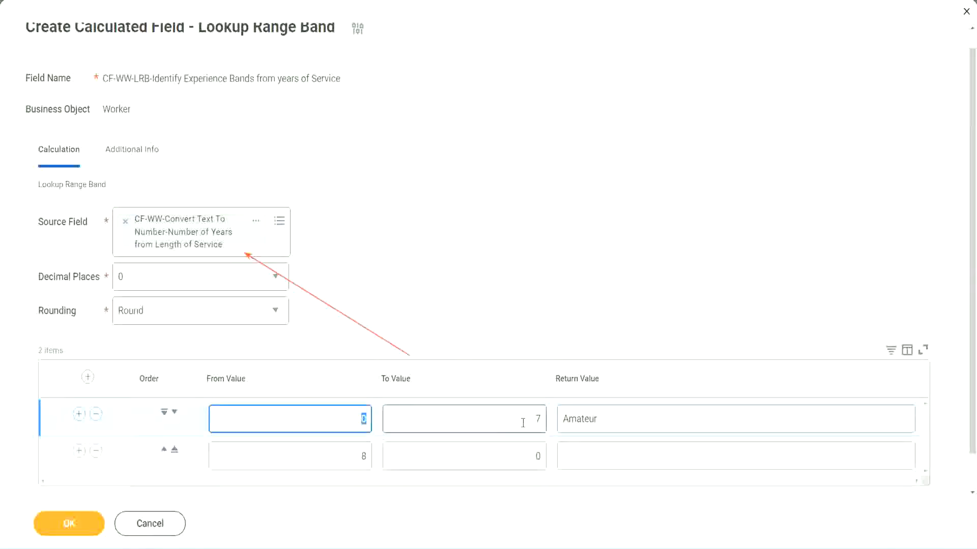
left_click(533, 419)
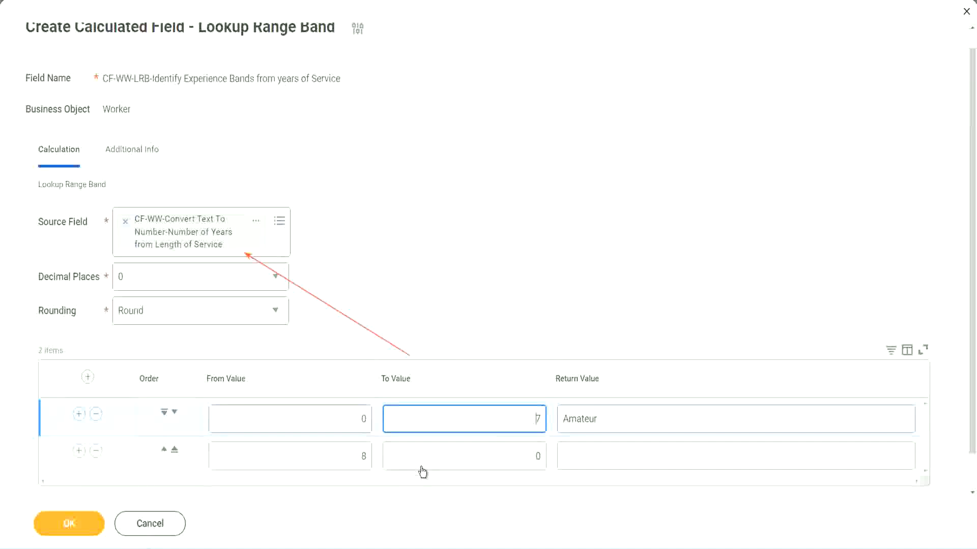
left_click(345, 456)
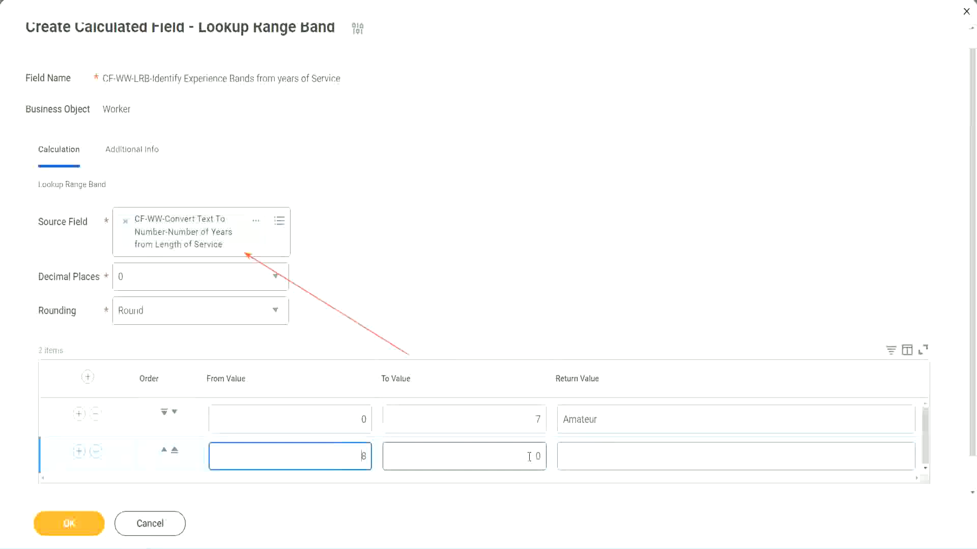
left_click(529, 456)
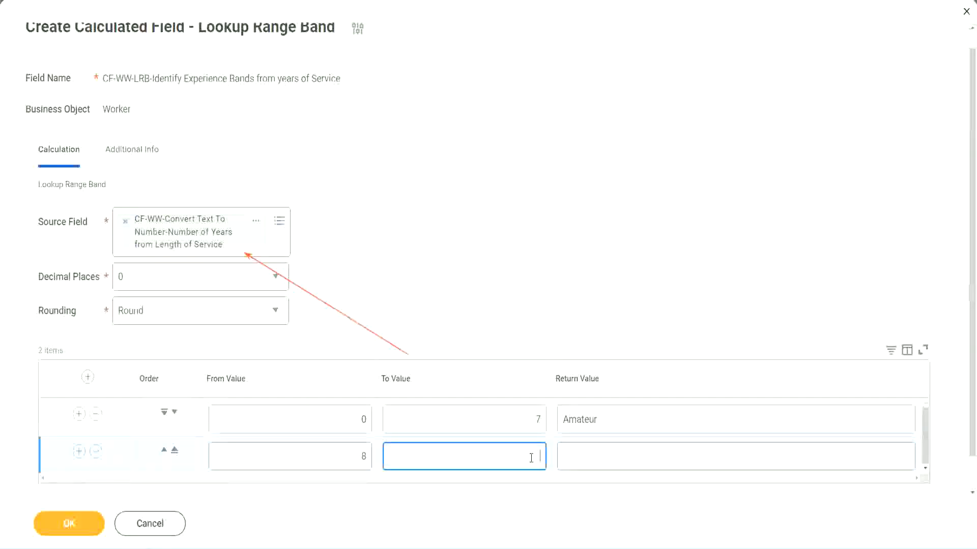
type("15")
left_click(602, 454)
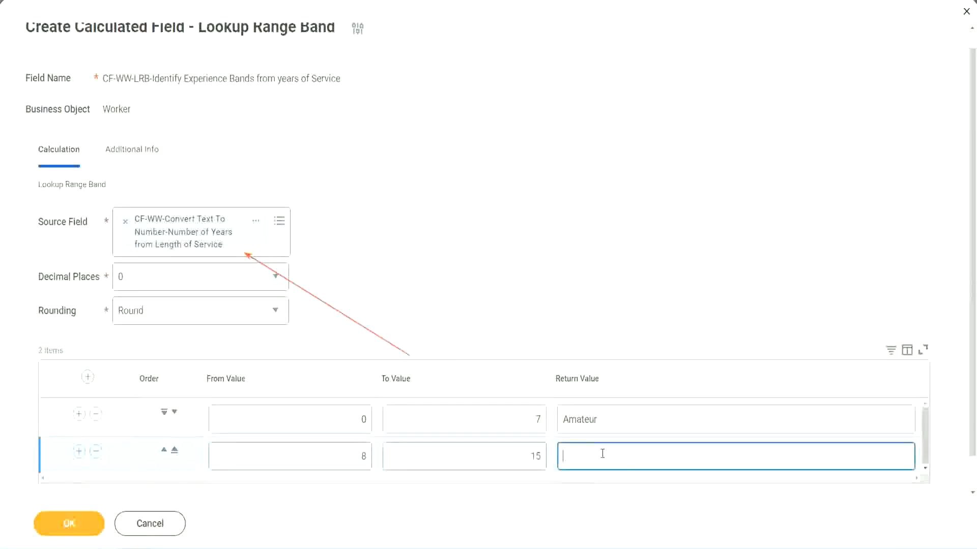
type("Experienced")
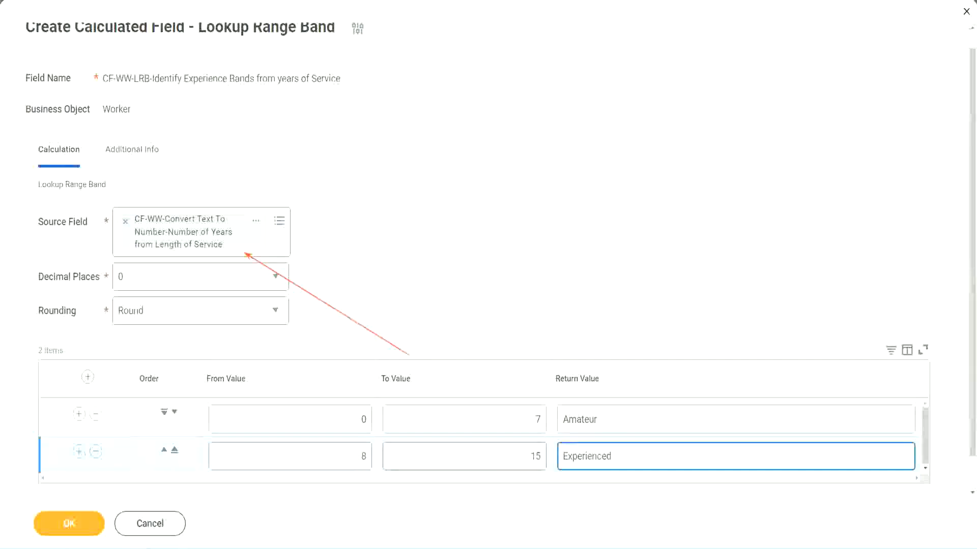
- Add a third range band row from 16 to 30 with the return value Senior
left_click(79, 453)
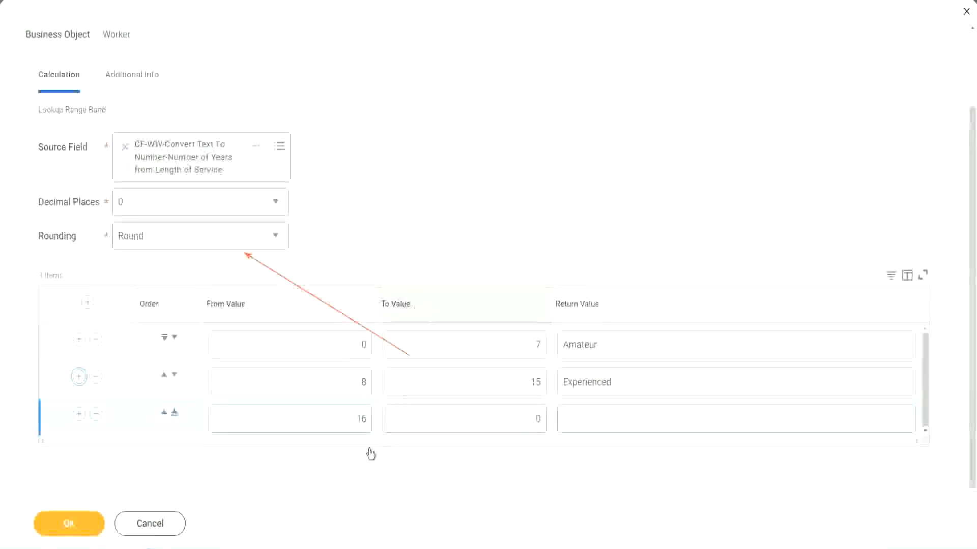
left_click(338, 424)
left_click(490, 419)
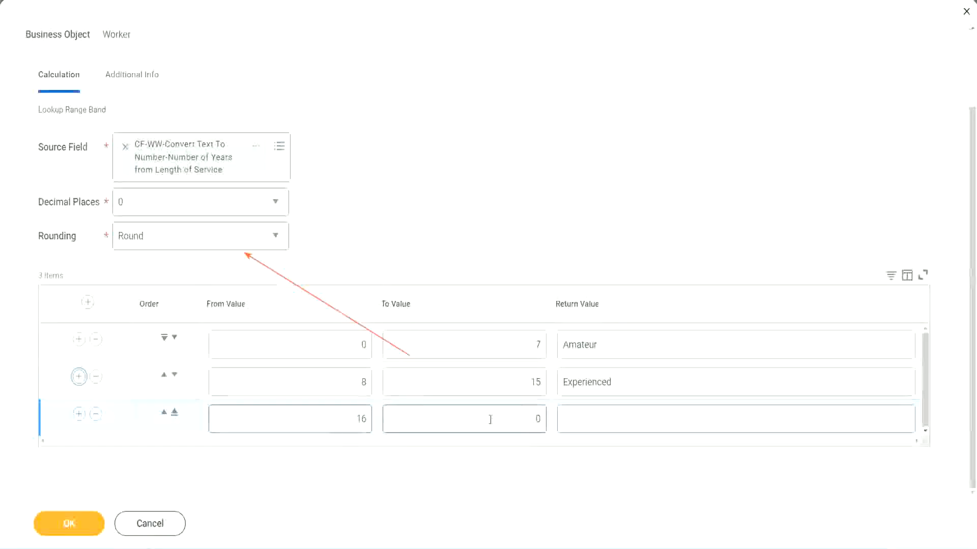
left_click(519, 417)
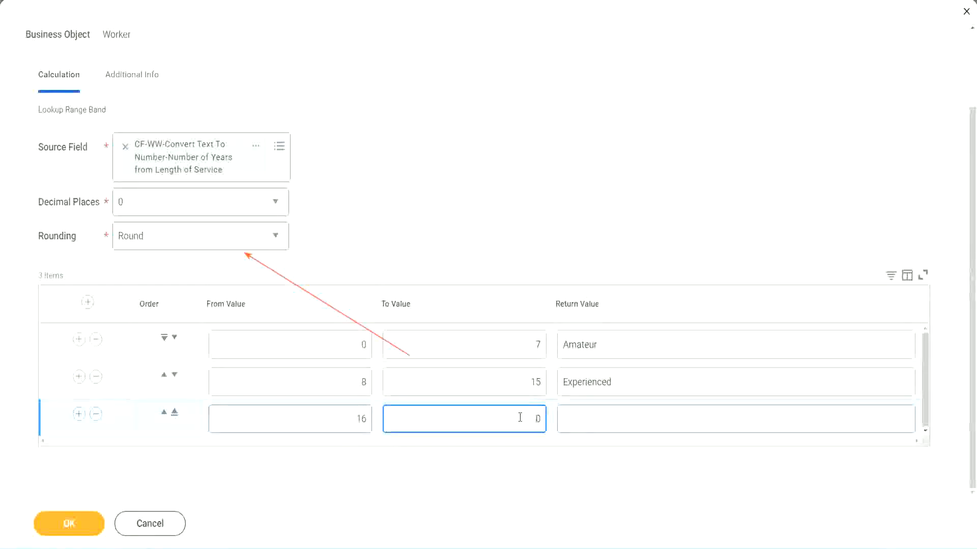
type("3")
key("Tab")
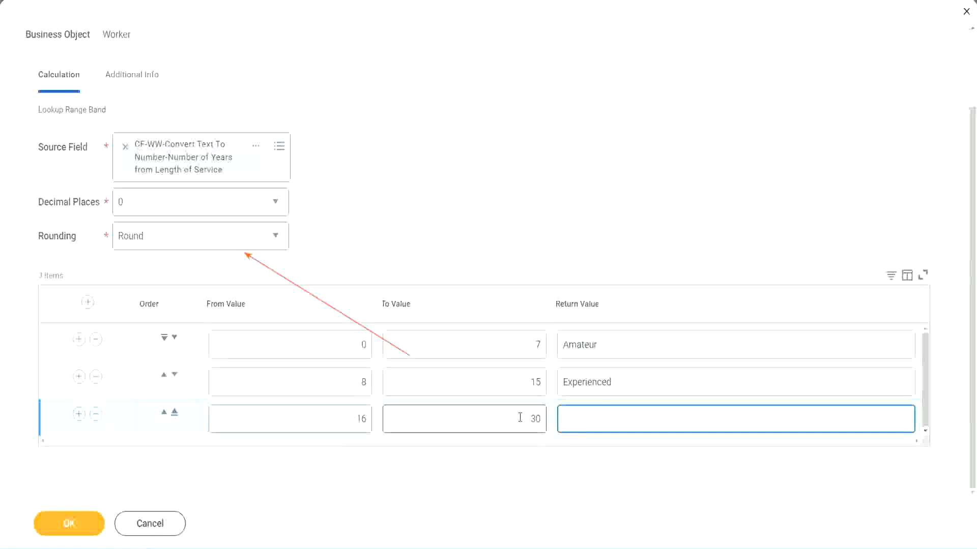
type("Senior")
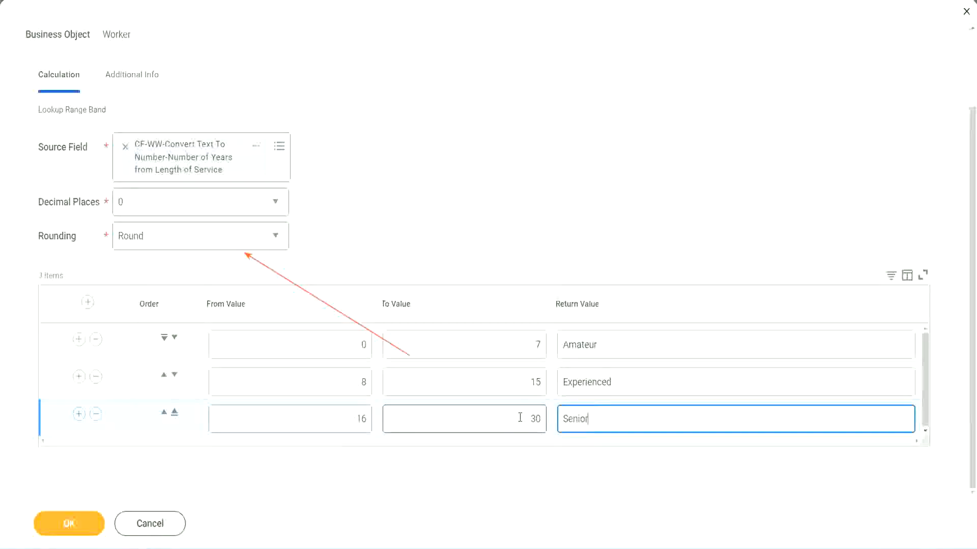
- Add a fourth range band row from 31 to 1000 with the return value Legend
left_click(77, 420)
scroll(184, 385, "down", 1)
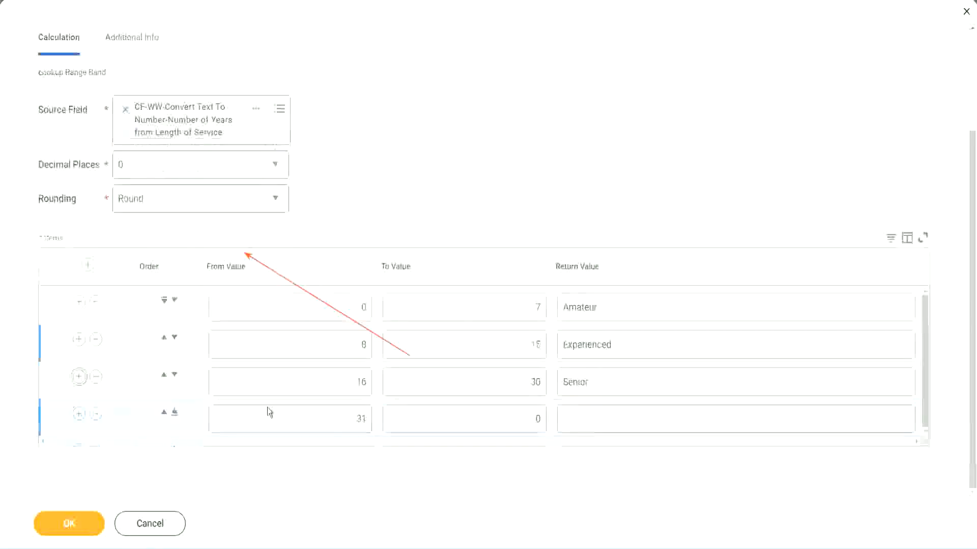
double_click(370, 415)
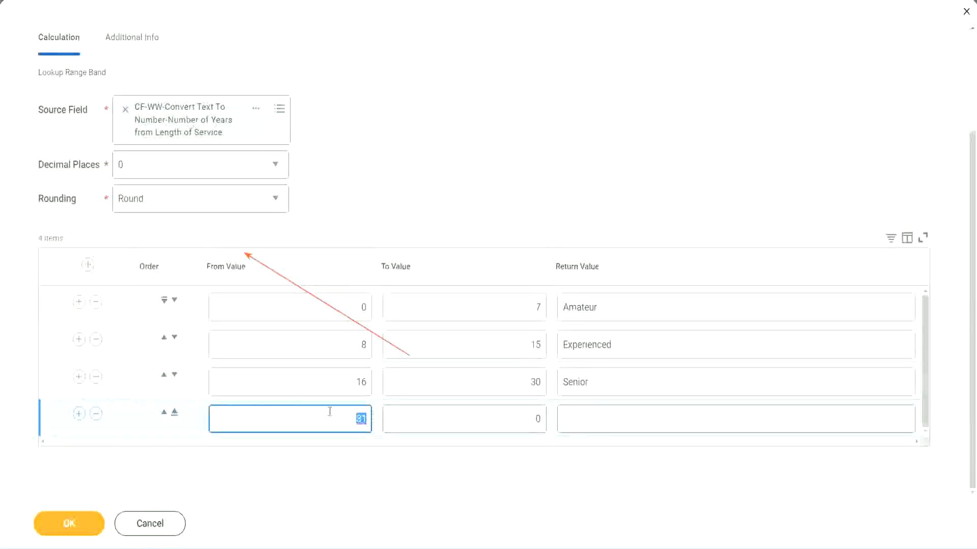
left_click(527, 420)
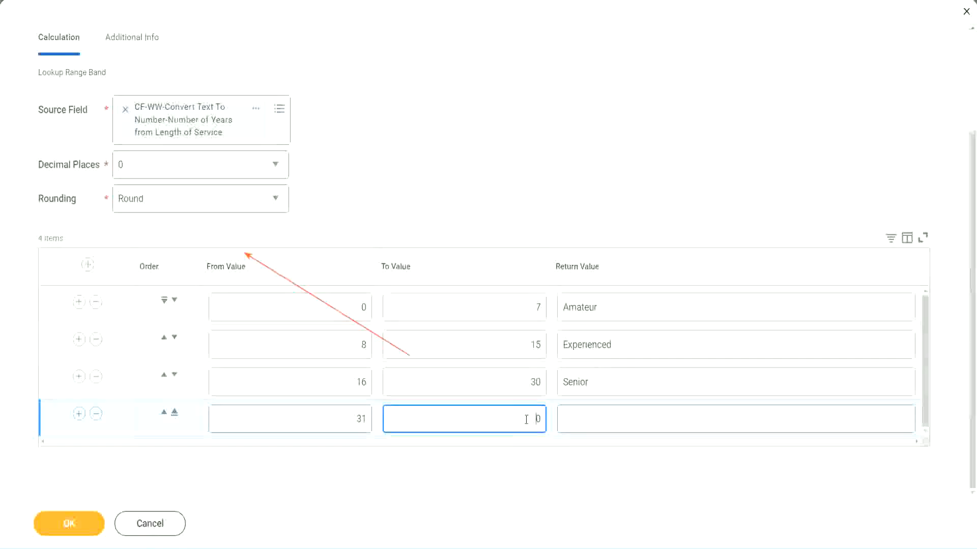
type("1000")
left_click(551, 414)
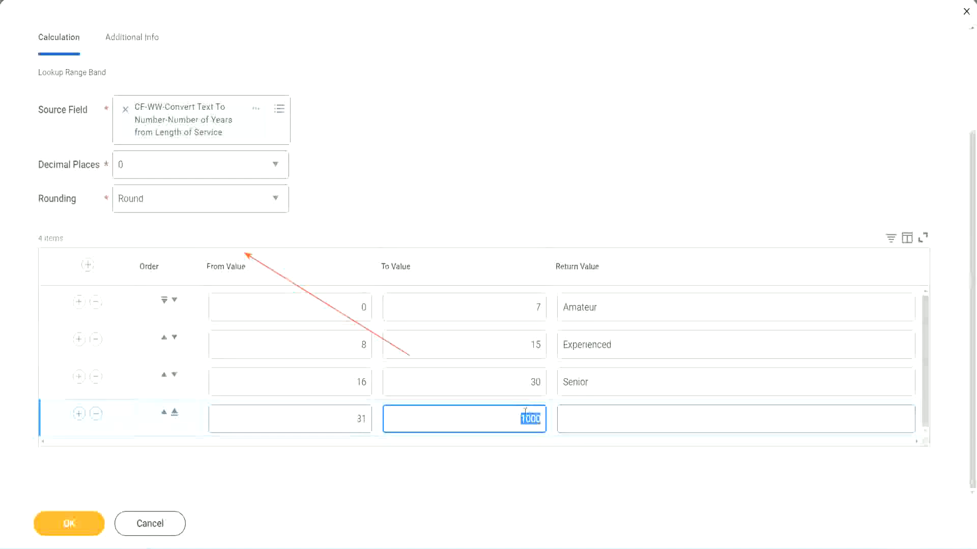
left_click_drag(512, 416, 547, 416)
left_click(609, 418)
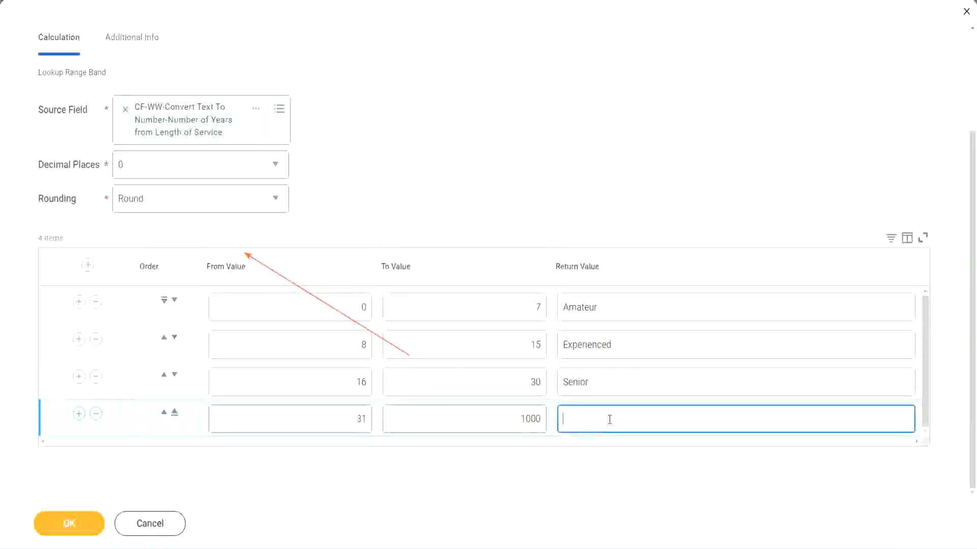
type("Legend")
left_click(454, 169)
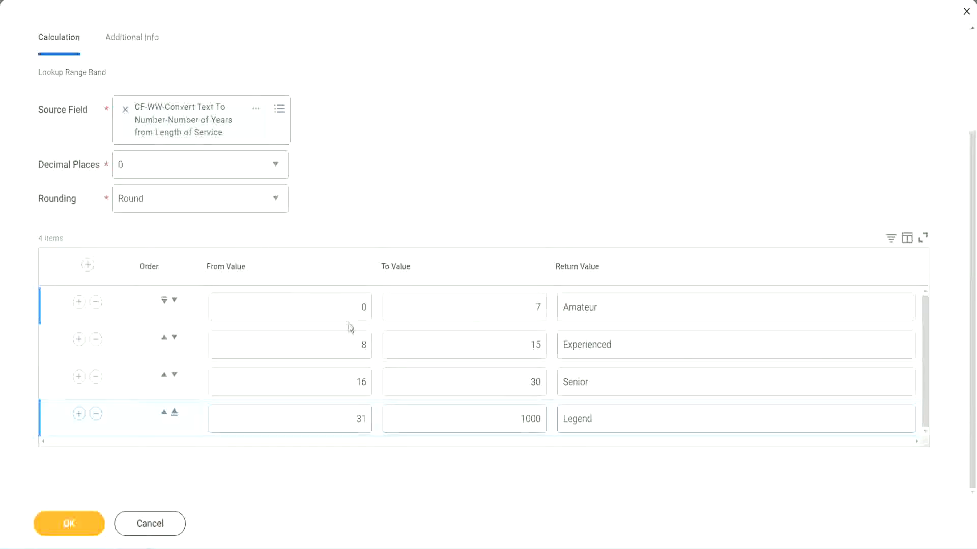
- Review the return value assigned to each of the range bands against its from and to values
double_click(633, 306)
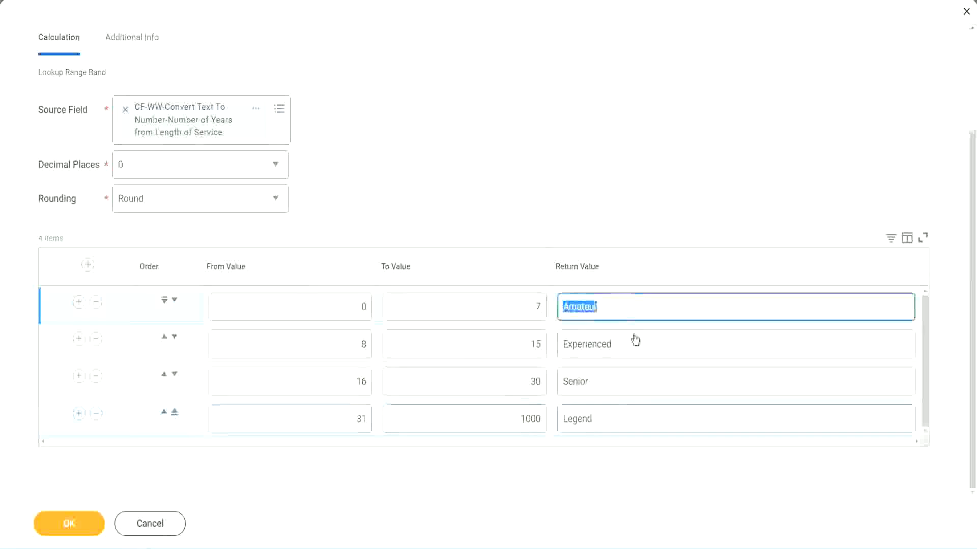
double_click(628, 345)
double_click(617, 384)
double_click(615, 419)
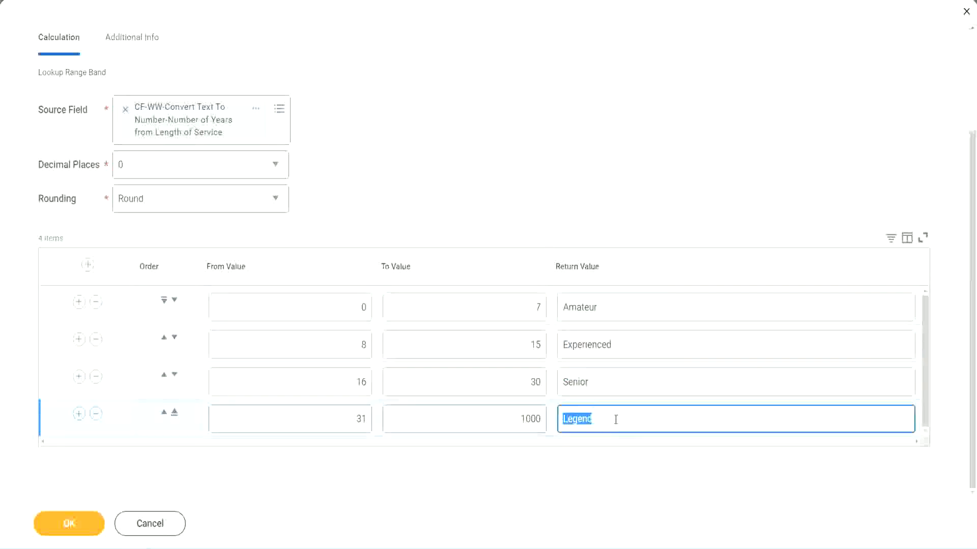
double_click(312, 311)
double_click(640, 311)
double_click(630, 346)
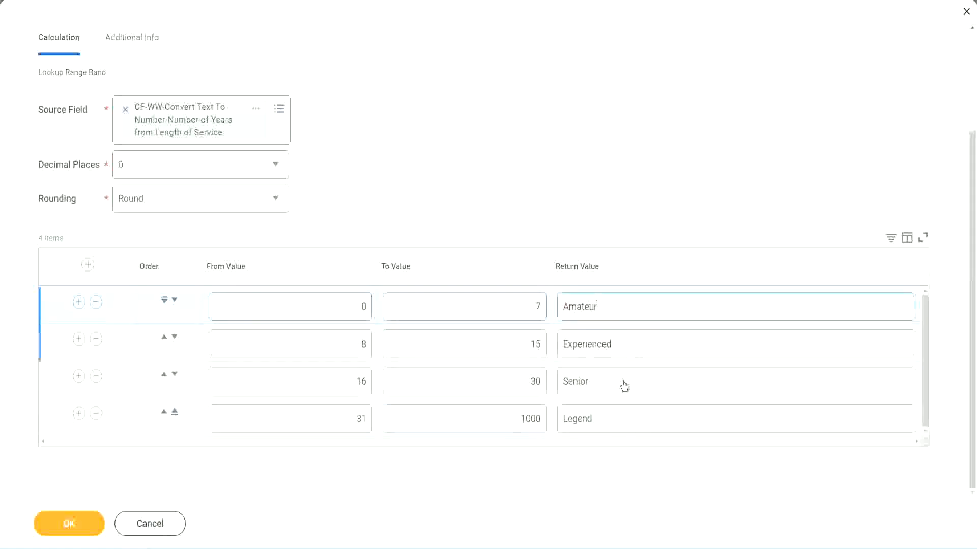
double_click(622, 382)
double_click(614, 417)
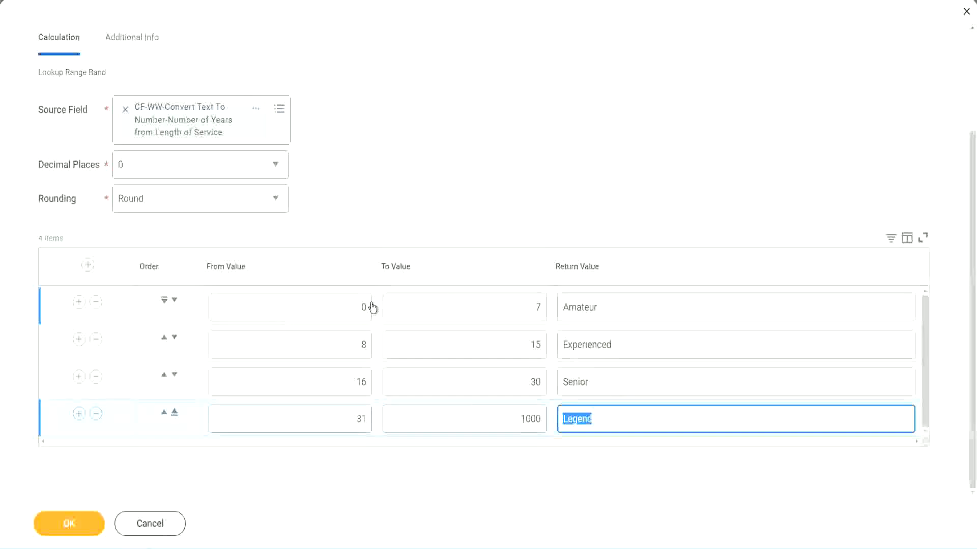
left_click(449, 219)
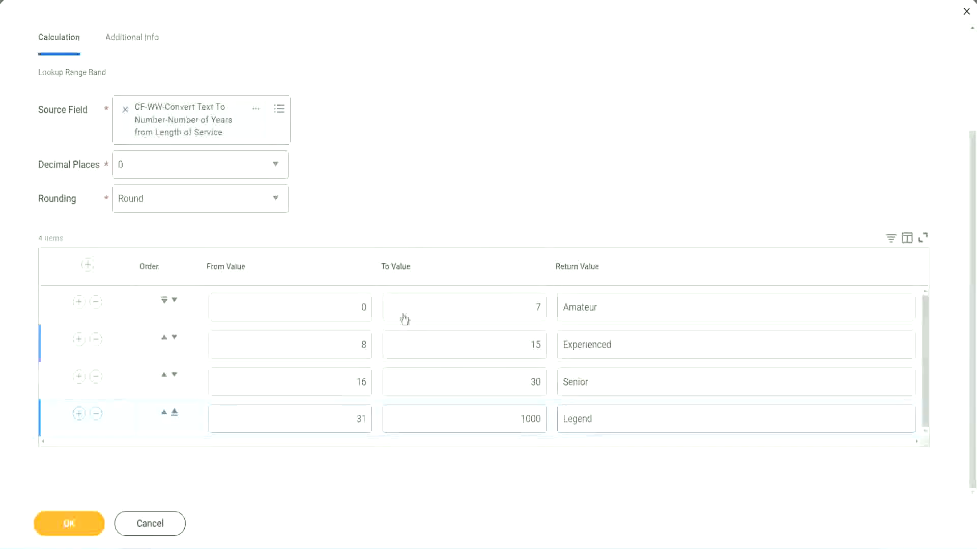
- Save the Lookup Range Band calculated field and copy its name from the save confirmation
left_click(68, 523)
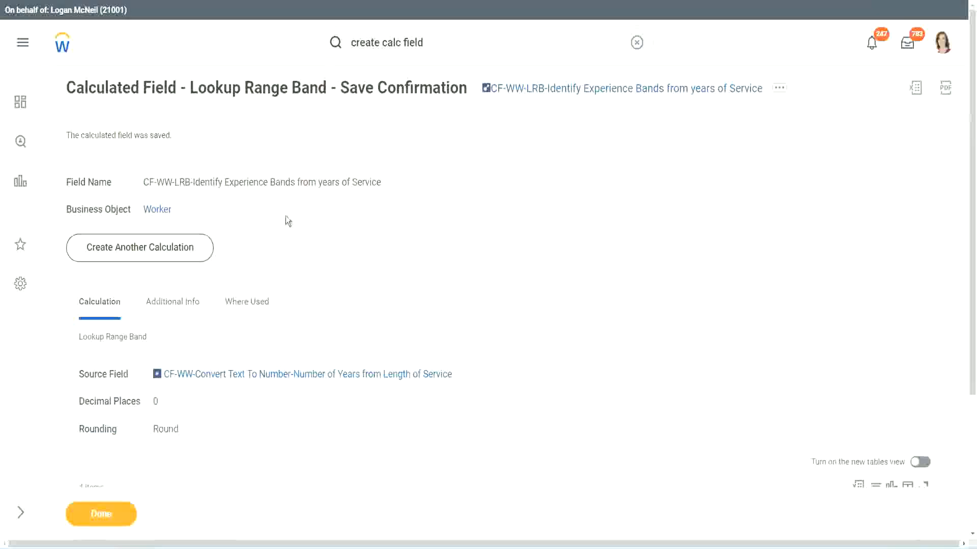
right_click(567, 93)
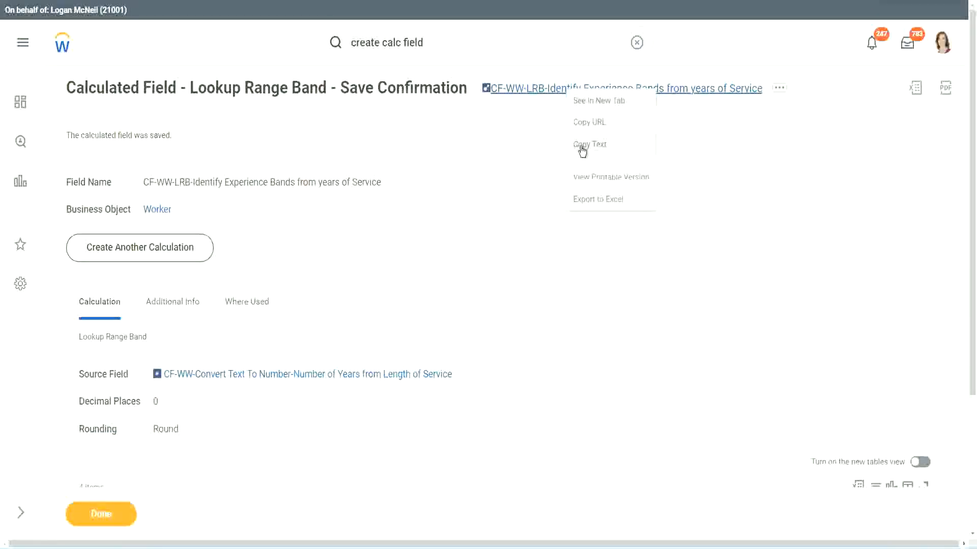
left_click(582, 148)
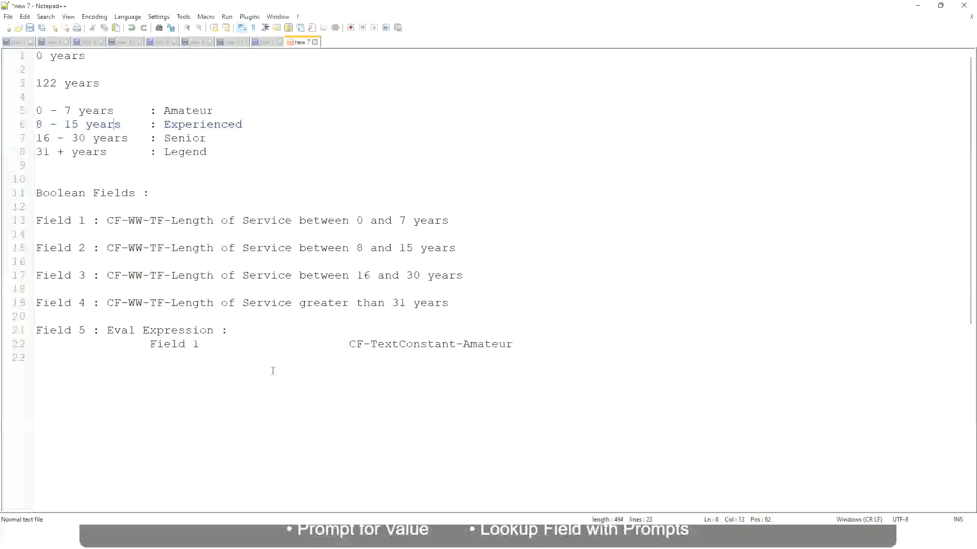
- Switch to the Notepad++ notes and add the amount 10,000 USD a few lines below the Eval Expression entry
left_click(137, 406)
key("Return")
key("Return")
key("Return")
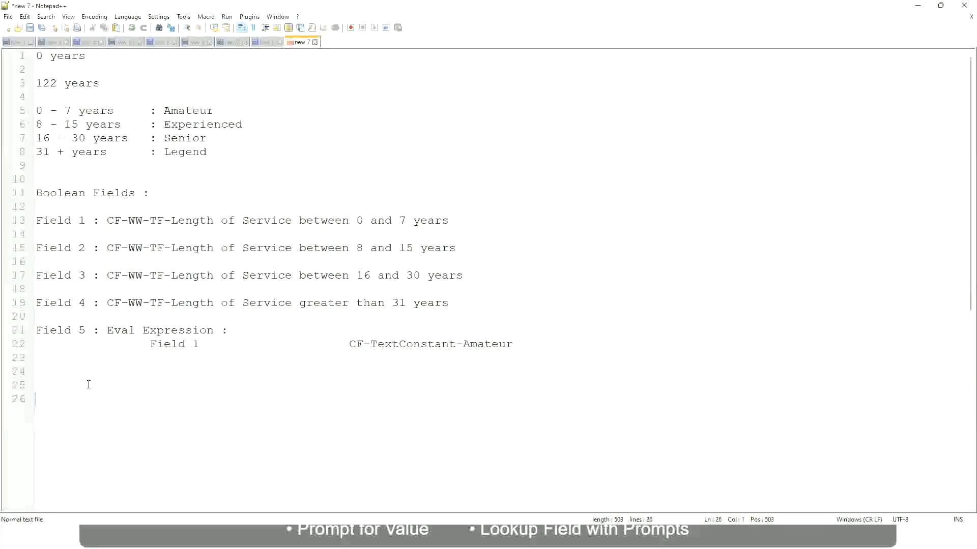
type("10,000 USD")
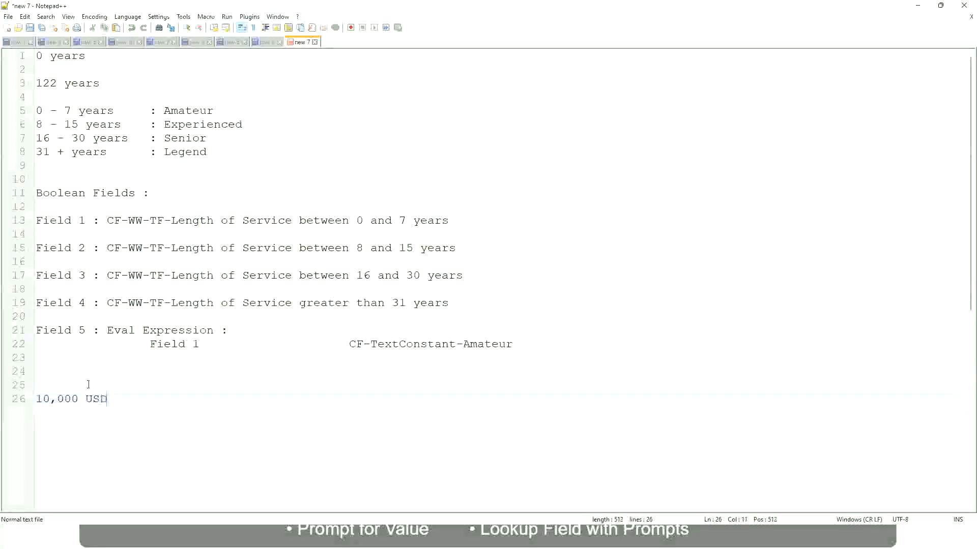
- Add 1,000,000 USD further along the 10,000 USD line, and start a new line after a blank one
key("Tab")
key("Tab")
key("Tab")
type("1")
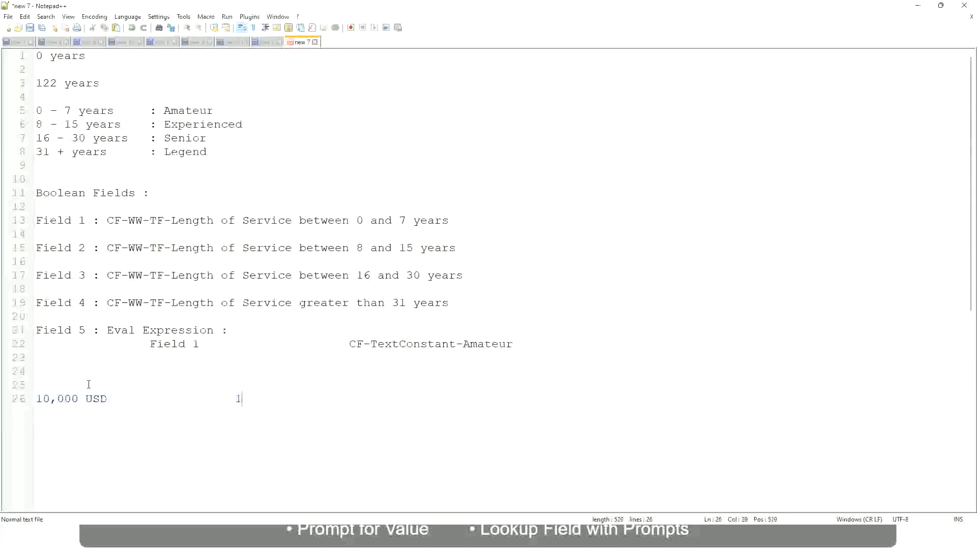
type(",000,000")
key("Left")
key("Left")
key("Left")
key("Left")
key("Left")
key("Left")
key("Left")
key("Left")
key("Right")
key("Right")
key("Right")
key("Right")
key("Right")
key("Right")
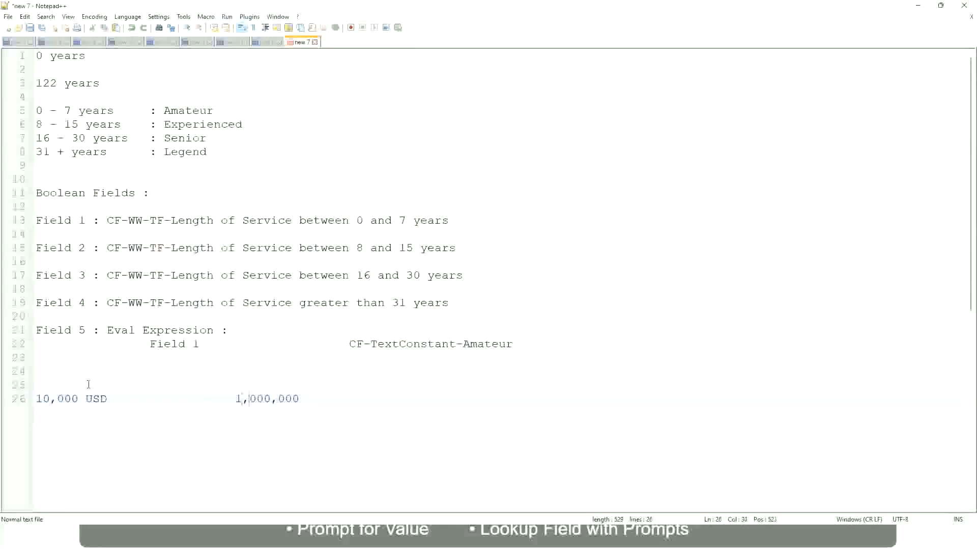
key("End")
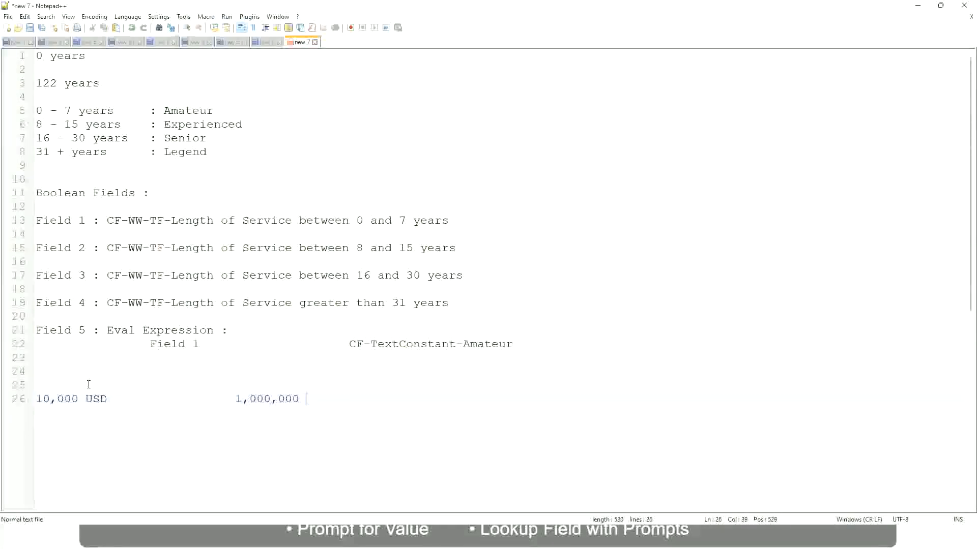
type("USD")
key("Return")
key("Return")
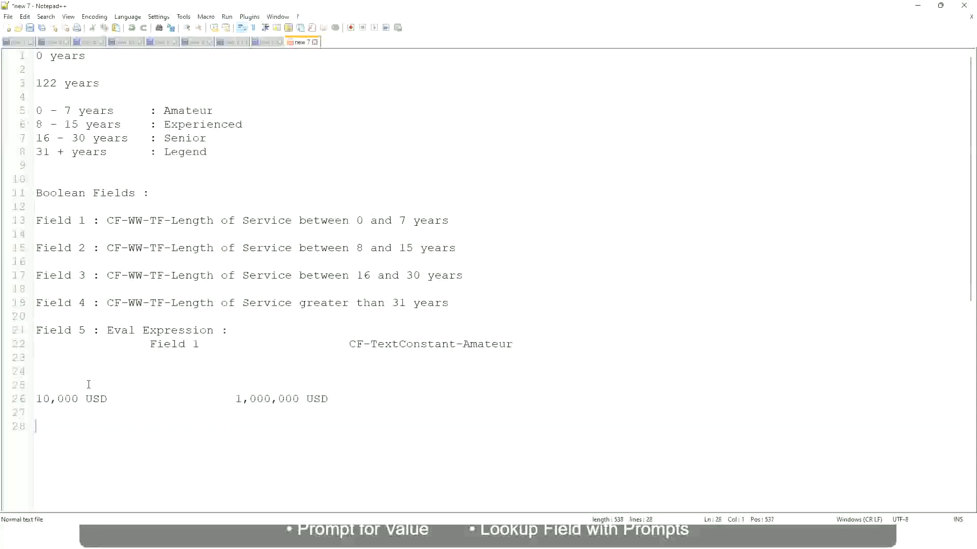
- Write the first salary band two lines below the USD amounts as "10 - 50,000", followed by the label ": Low"
type("10 - 50,000             : Low")
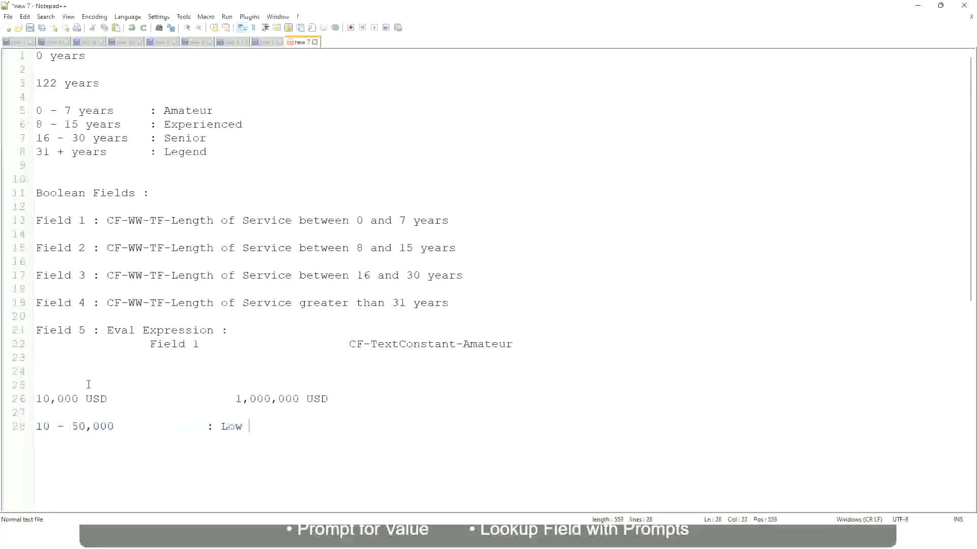
- Add the second salary band "50,001 - 150,000" on the line below, with ": Medium" aligned under the Low label
key("Return")
key("Return")
key("Up")
type("50,001 ")
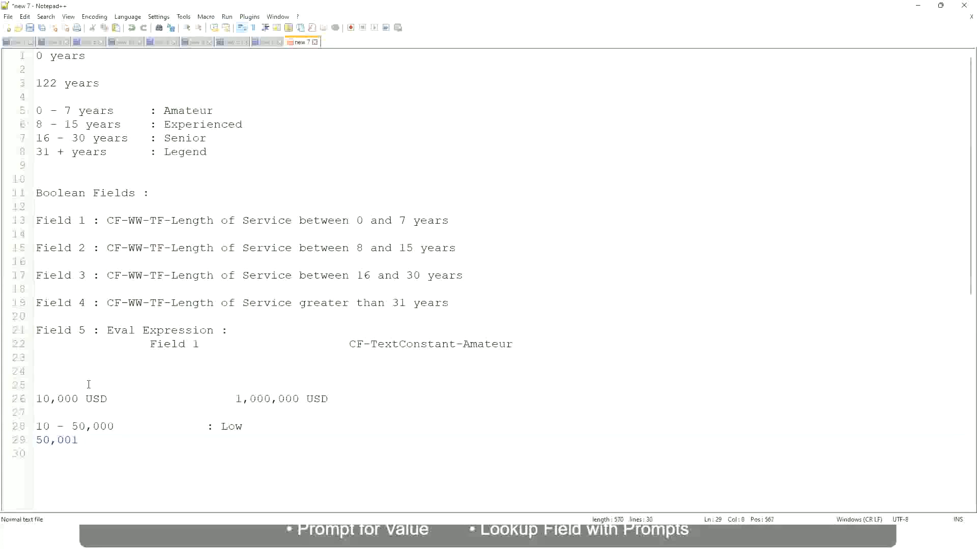
type("- 150,000")
key("Tab")
key("Tab")
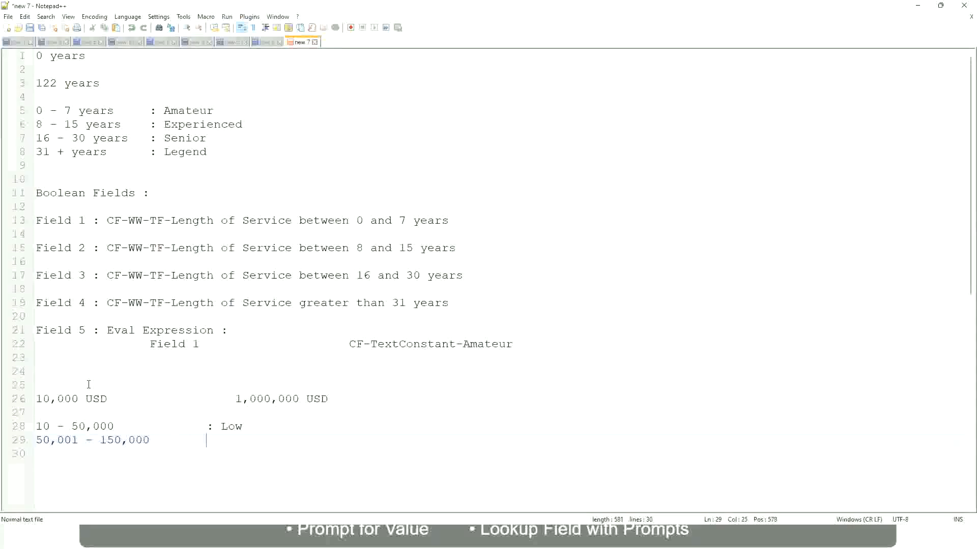
type(": Medium")
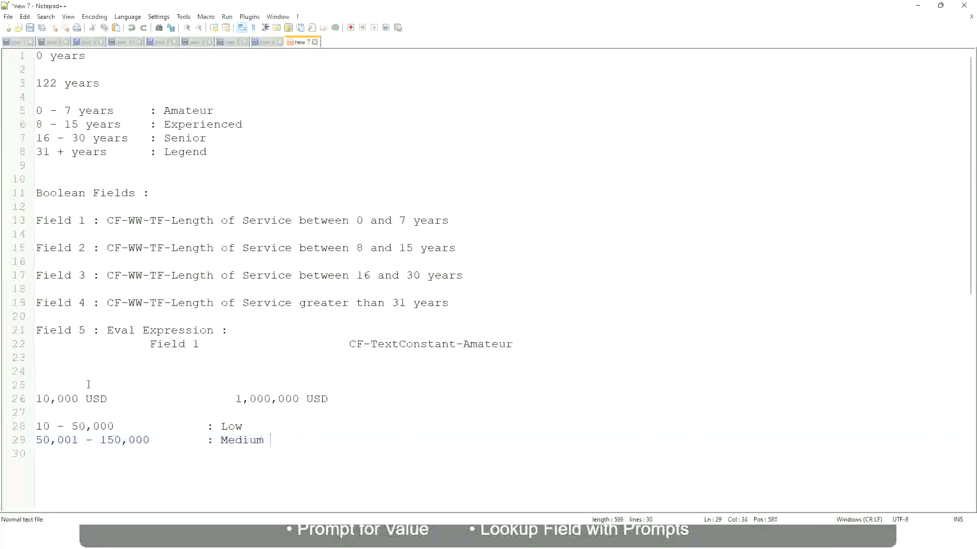
- Add the third salary band "> 150,000" on the following line, with the aligned label ": High"
key("Return")
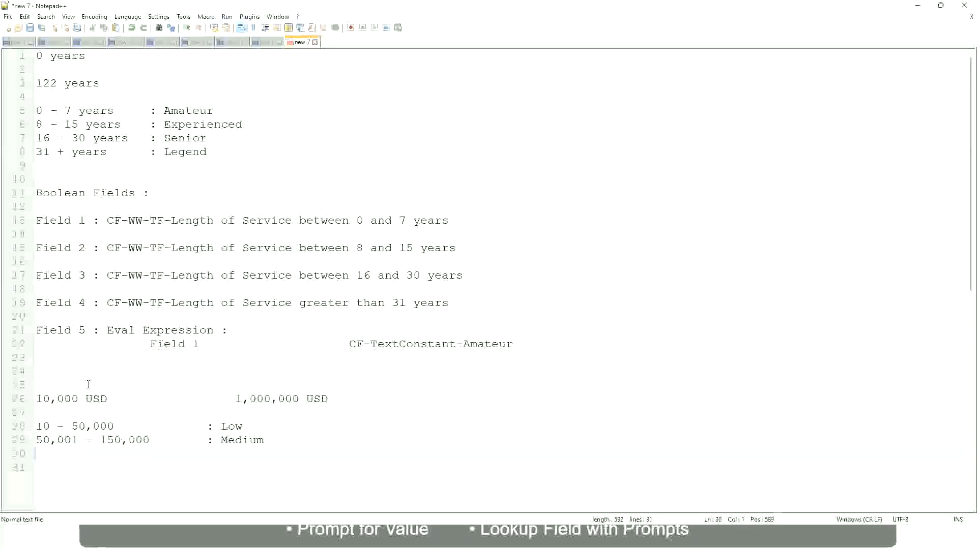
type("> 150,000")
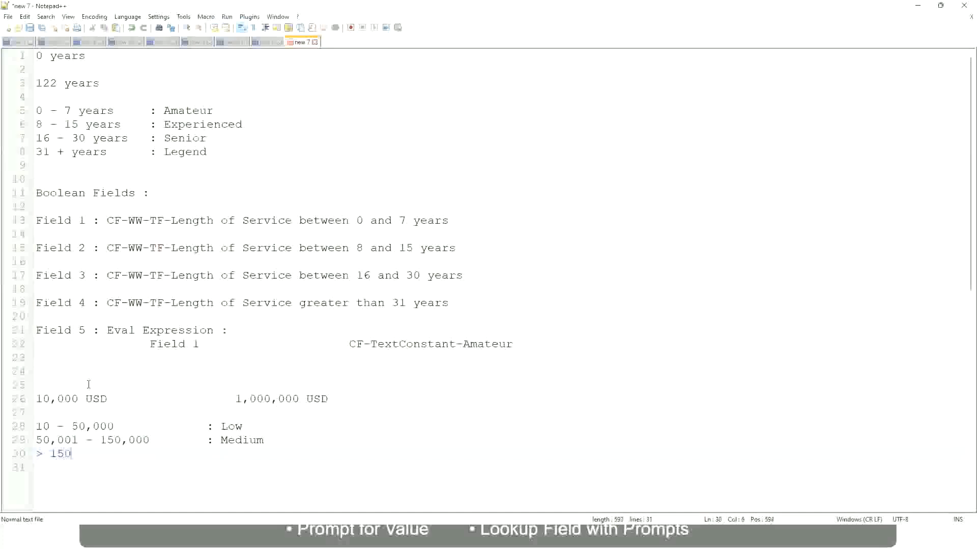
key("Tab")
key("Tab")
key("Tab")
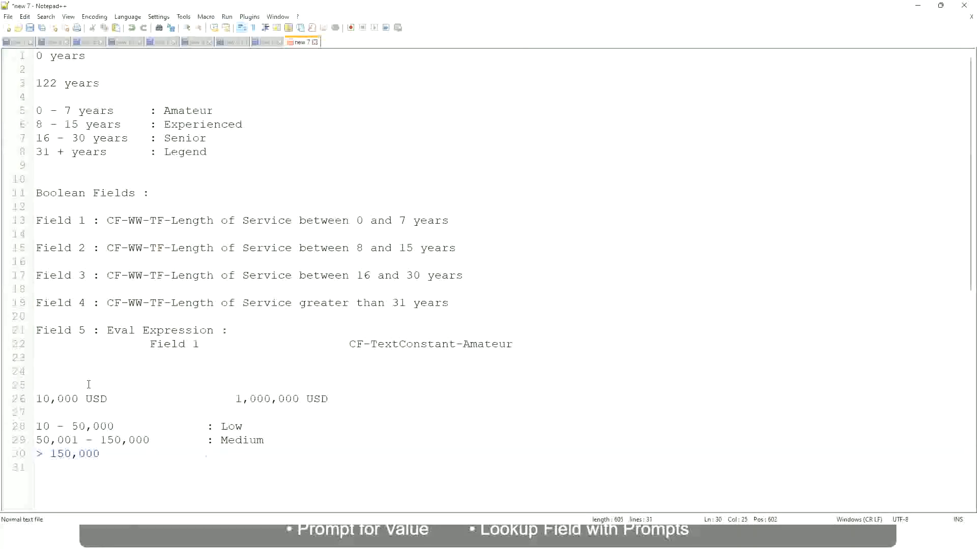
type(": High")
- Review the 10,000 USD and 1,000,000 USD amounts against the Low, Medium and High salary bands
left_click(30, 398)
left_click(31, 399)
left_click(41, 399)
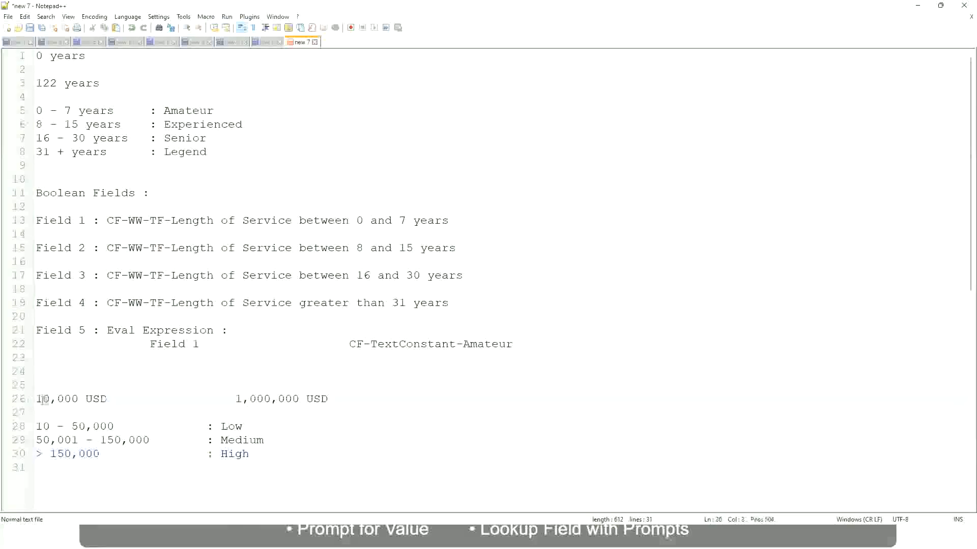
double_click(290, 399)
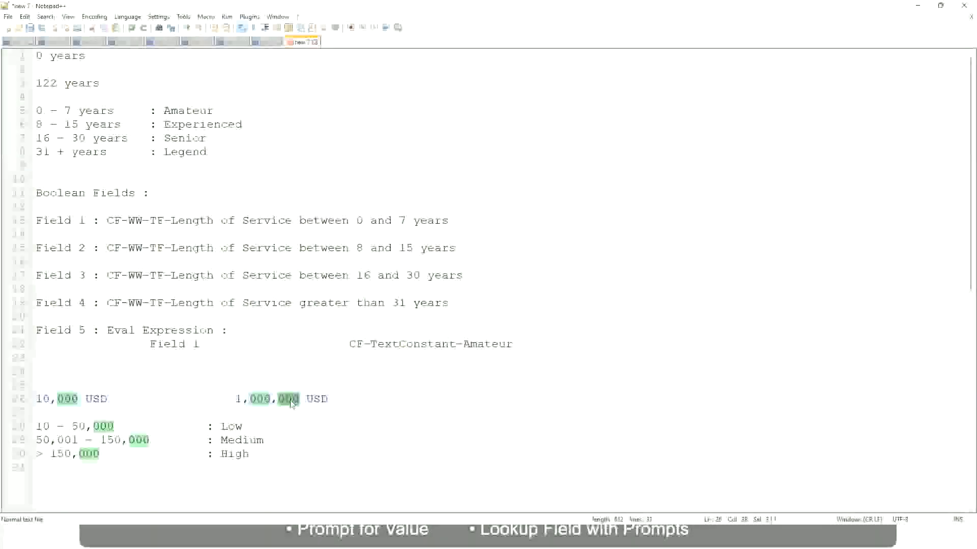
left_click(200, 440)
left_click(31, 399)
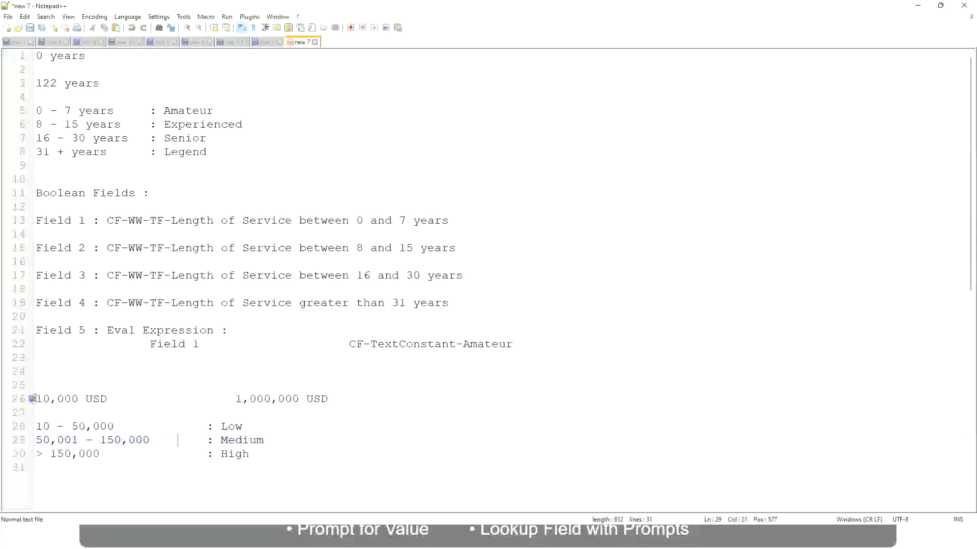
left_click(301, 400)
left_click(235, 426)
left_click(235, 454)
left_click(129, 414)
left_click(250, 451)
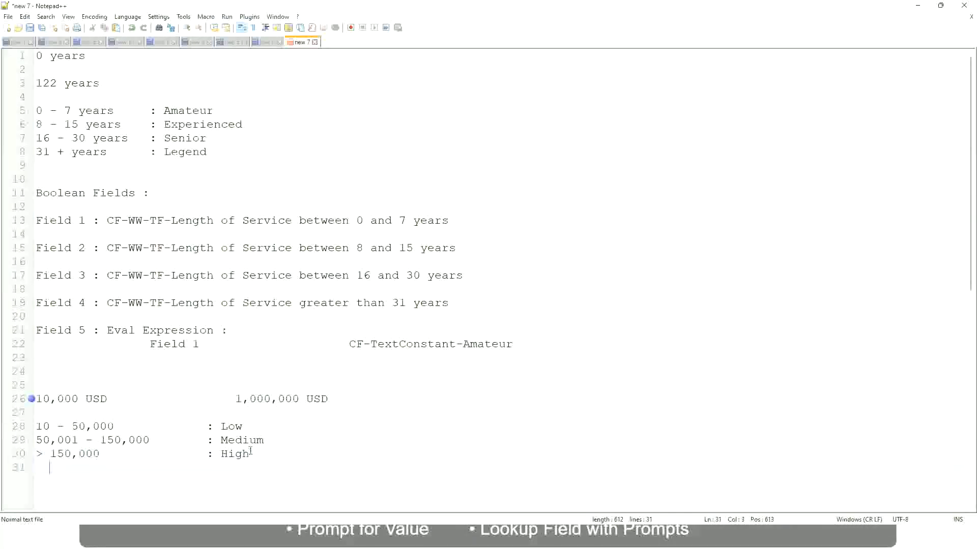